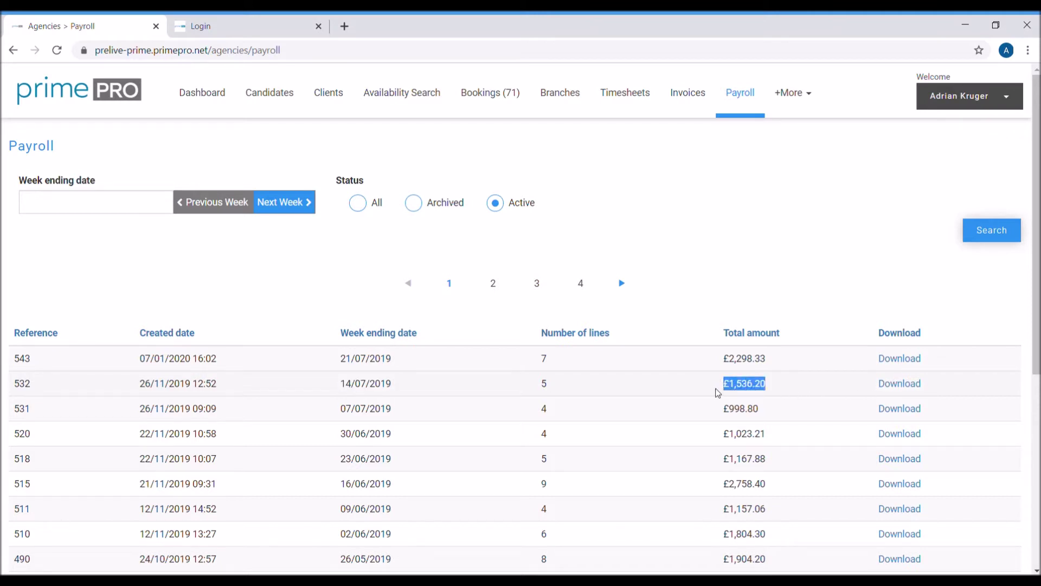
Step: Download the payroll export for the week ending 14/07/2019 and dismiss the download notice
left_click(915, 385)
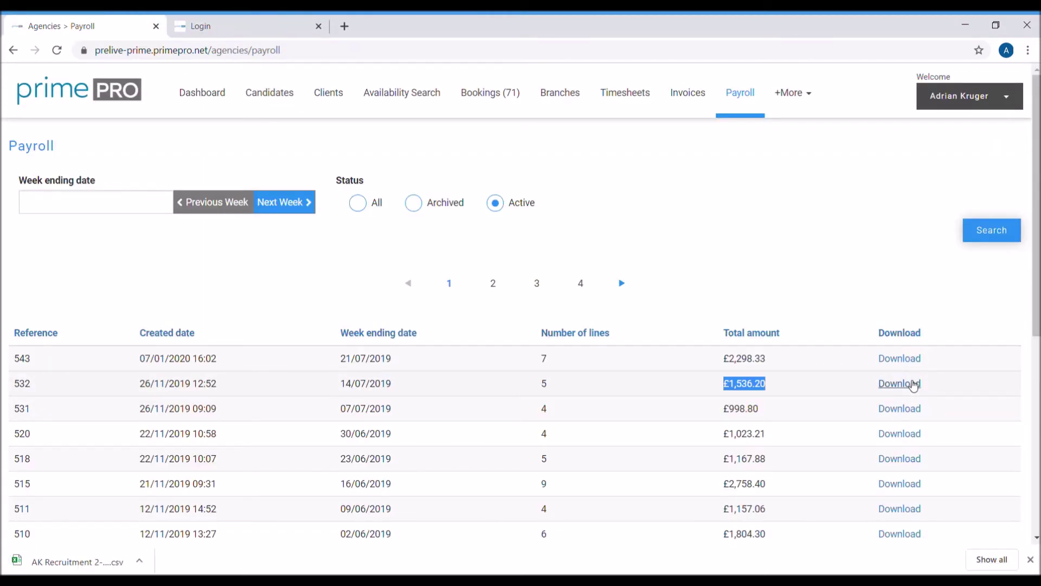
left_click(1030, 559)
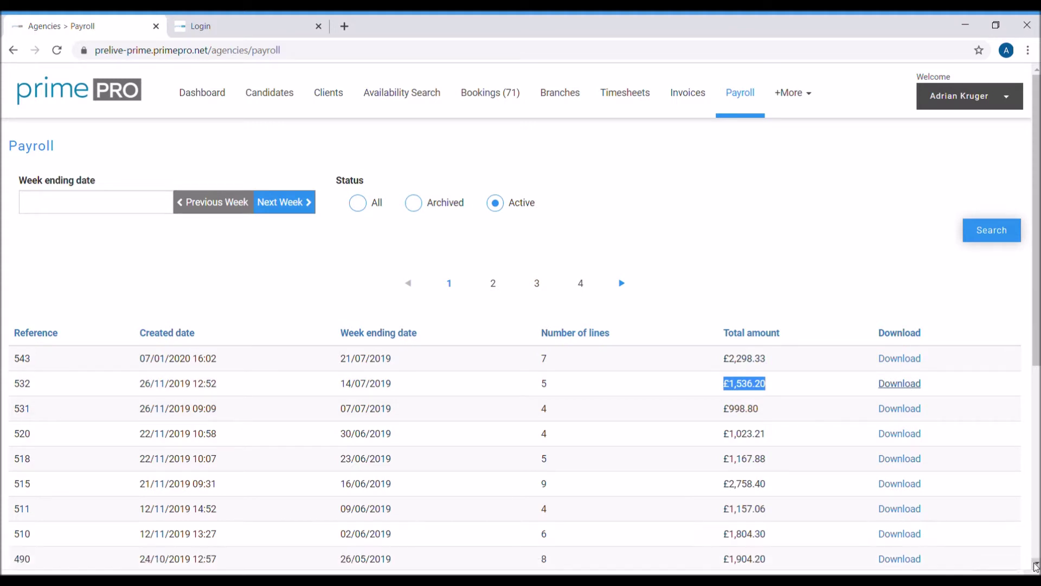
Step: Switch to primePAY, log in with the prefilled credentials and open the payroll importer
left_click(268, 24)
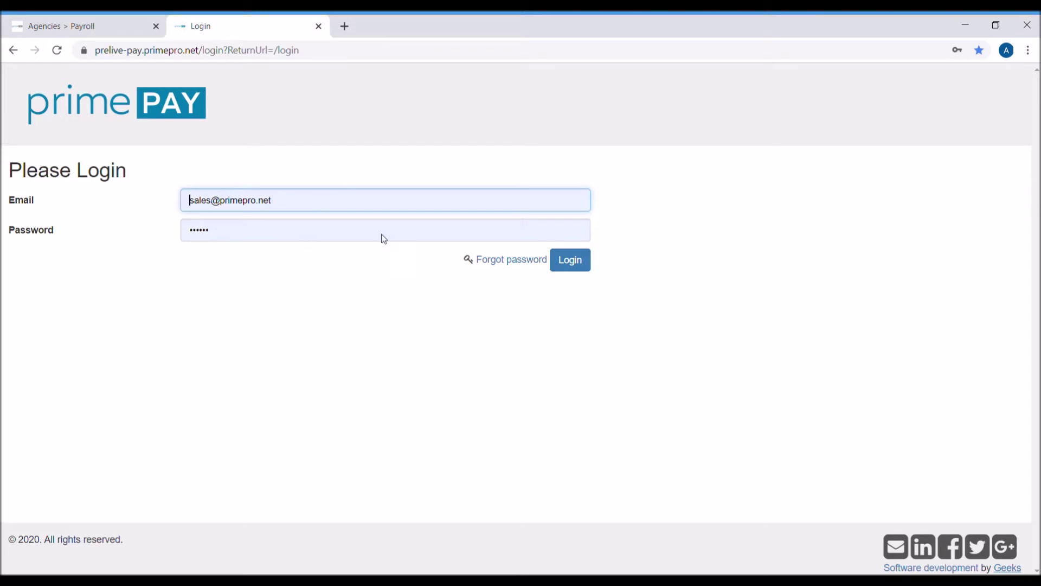
left_click(578, 264)
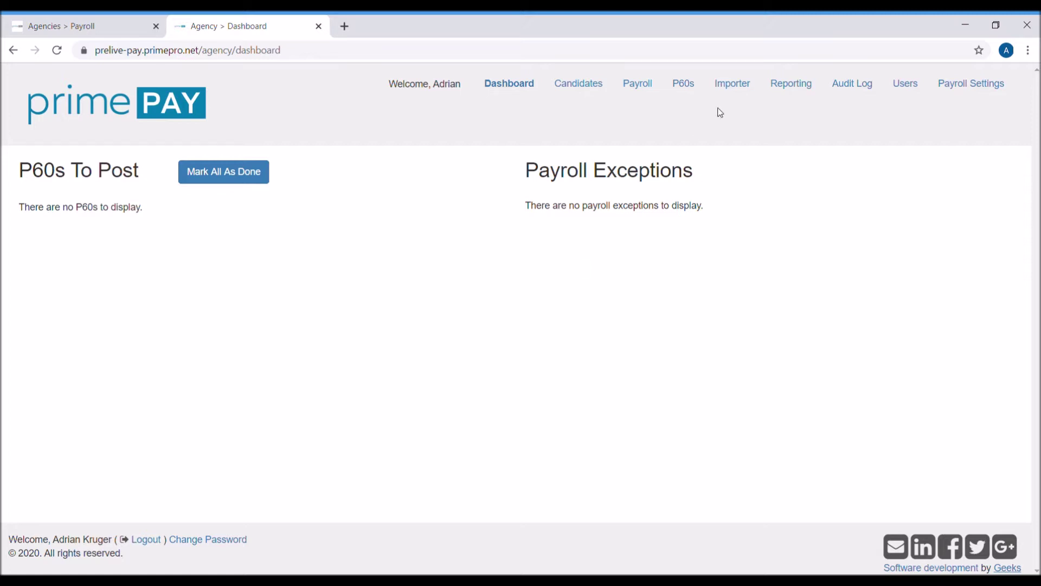
left_click(744, 88)
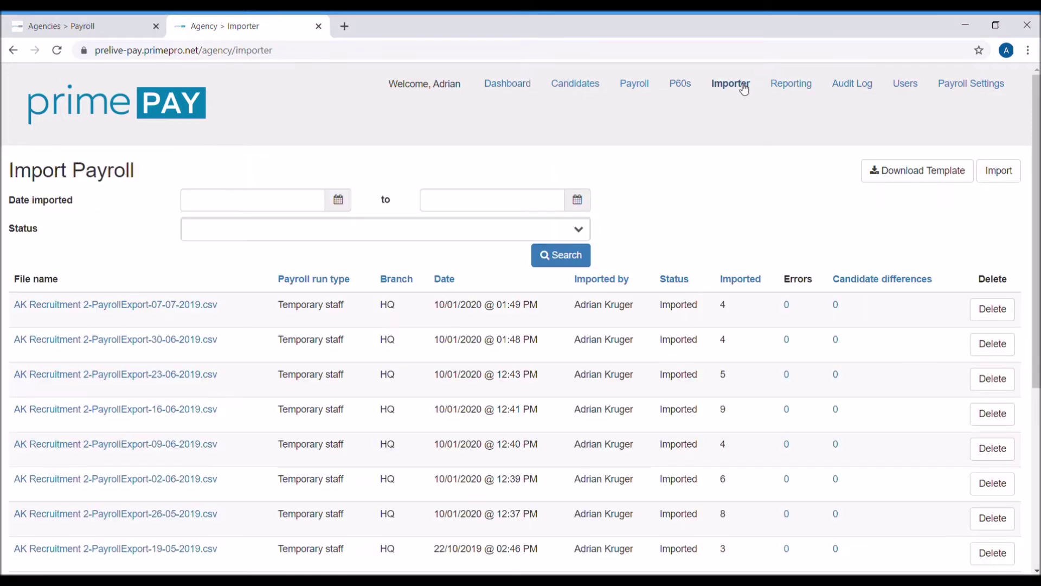
Step: Import the file AK Recruitment 2-PayrollExport-14-07-2019.csv with Temporary staff as the payroll run type
left_click(1008, 175)
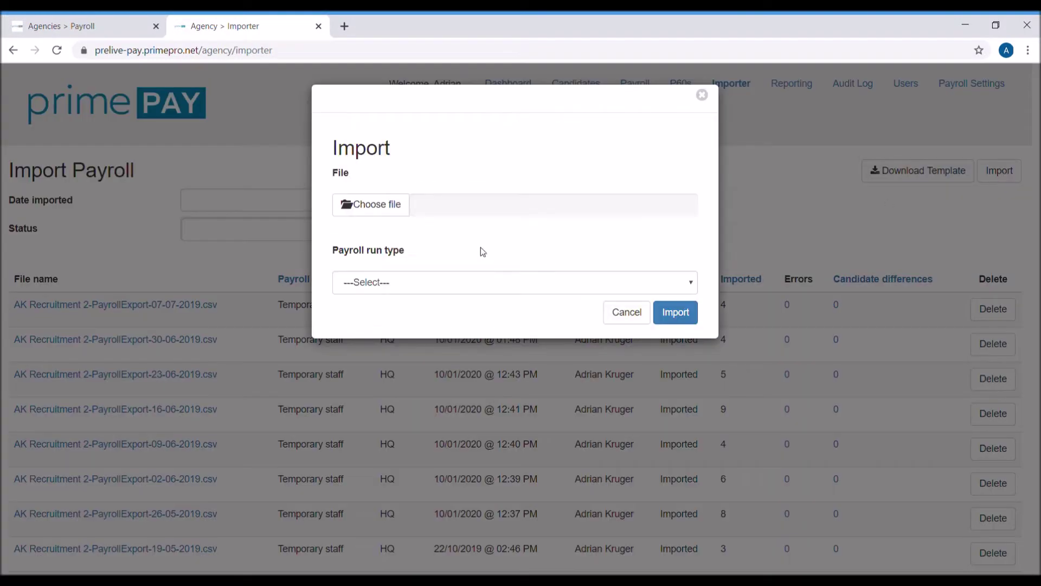
left_click(369, 208)
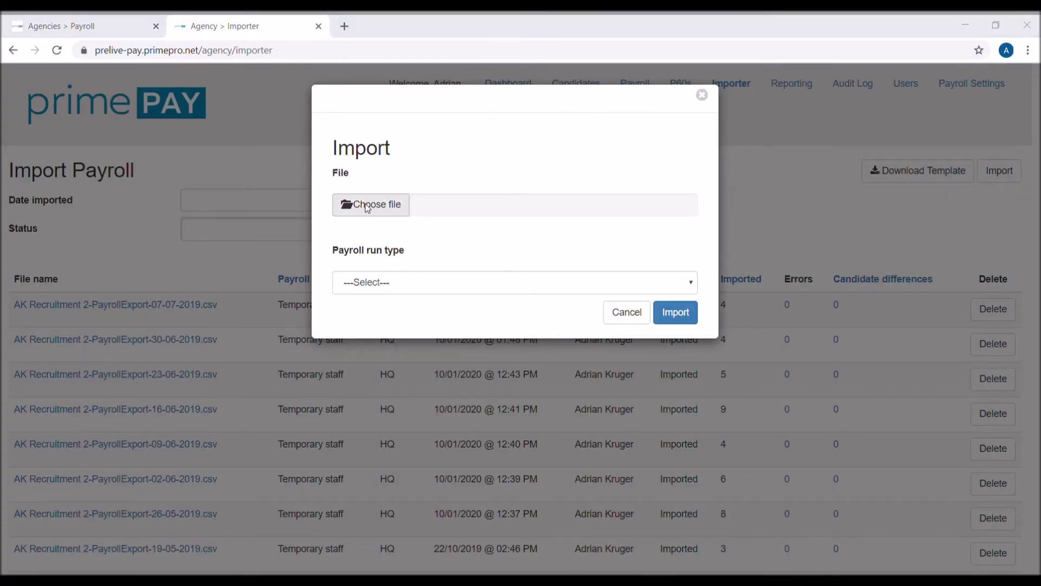
left_click(498, 374)
left_click(470, 282)
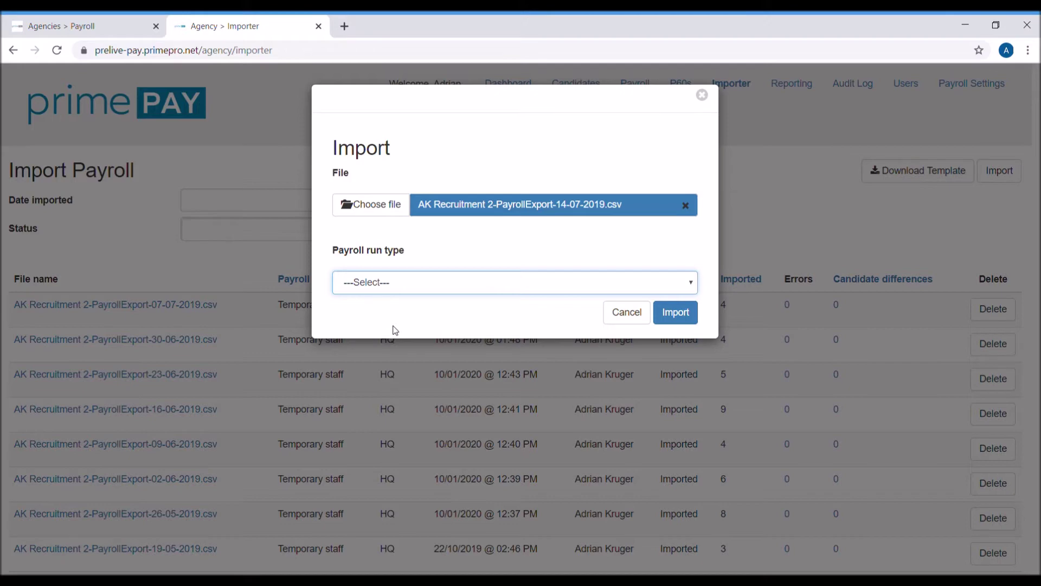
key("Down")
left_click(681, 318)
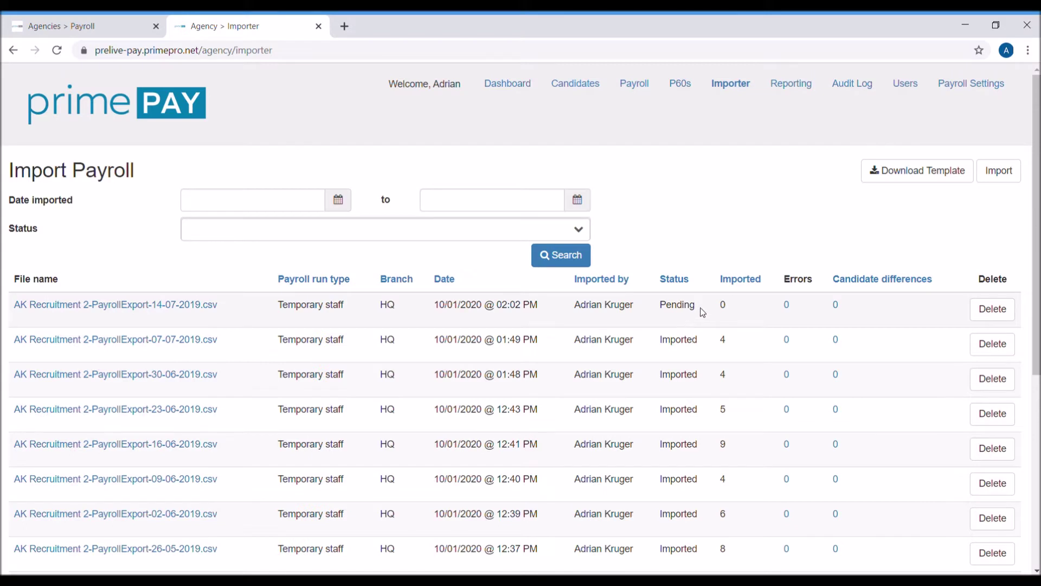
Step: Refresh the import list and check the import status of the 14-07-2019 payroll file
left_click_drag(699, 307, 658, 306)
left_click(688, 309)
left_click(58, 51)
left_click_drag(697, 314, 676, 313)
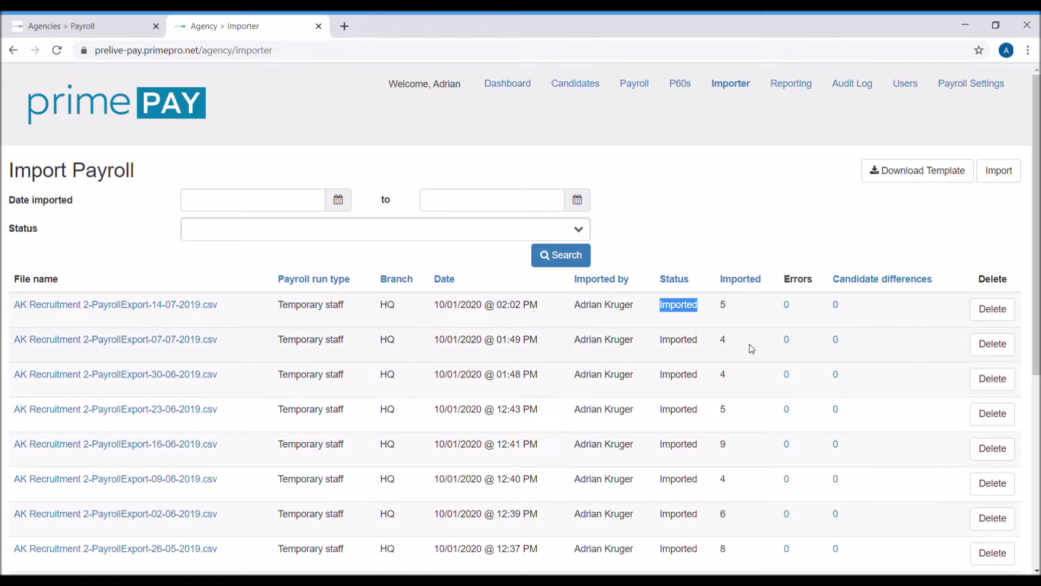
Step: Run the Temporary staff payroll using the file AK Recruitment 2-PayrollExport-14-07-2019.csv
left_click(636, 86)
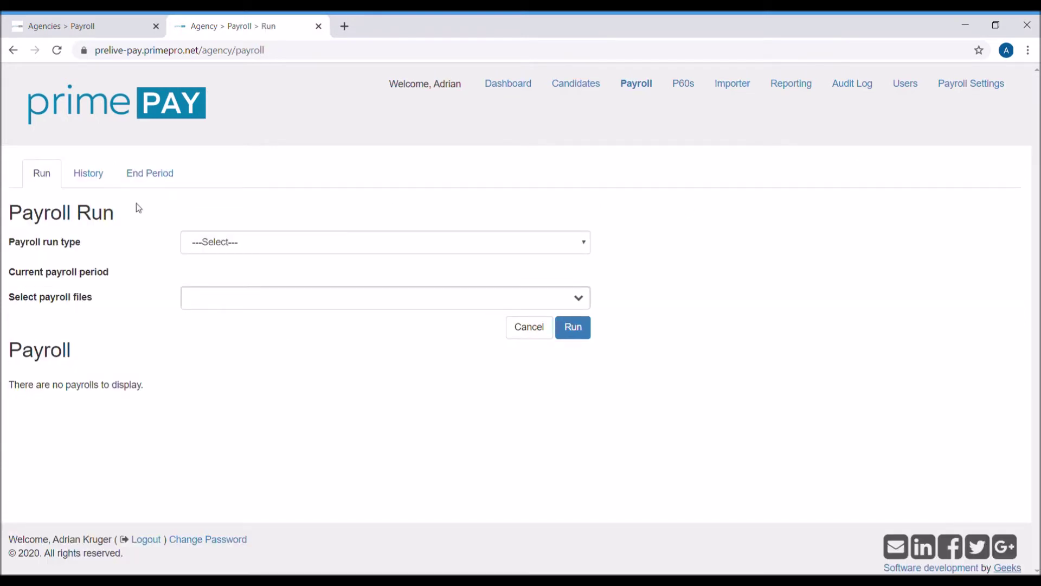
left_click(259, 243)
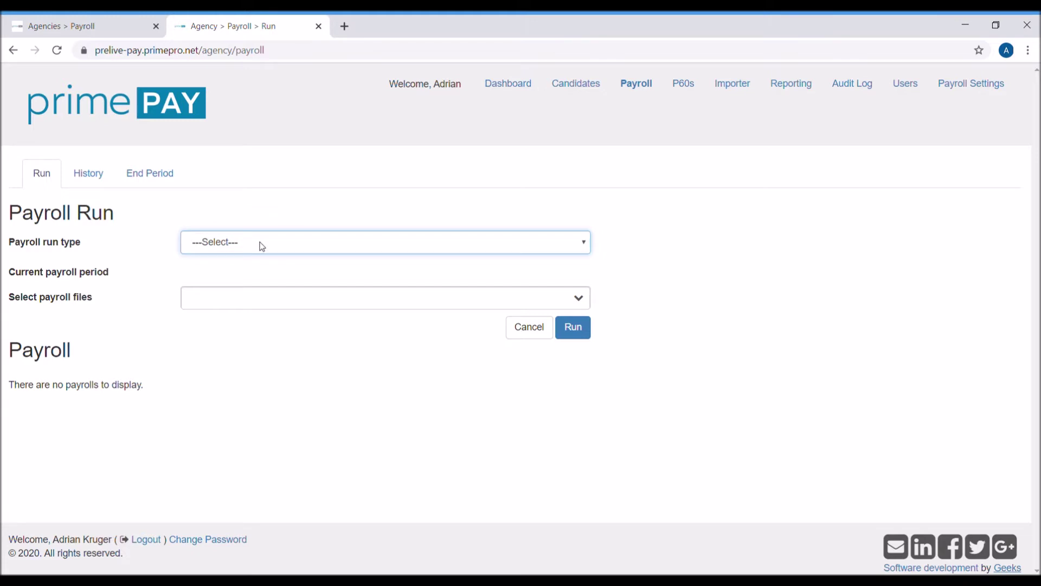
left_click(263, 285)
left_click(269, 293)
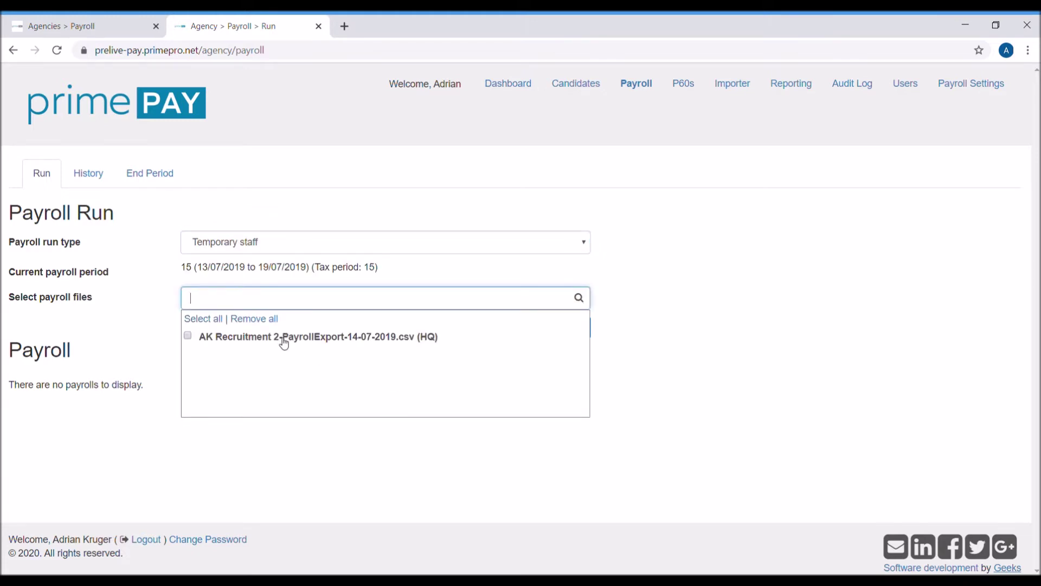
left_click(382, 344)
left_click(781, 365)
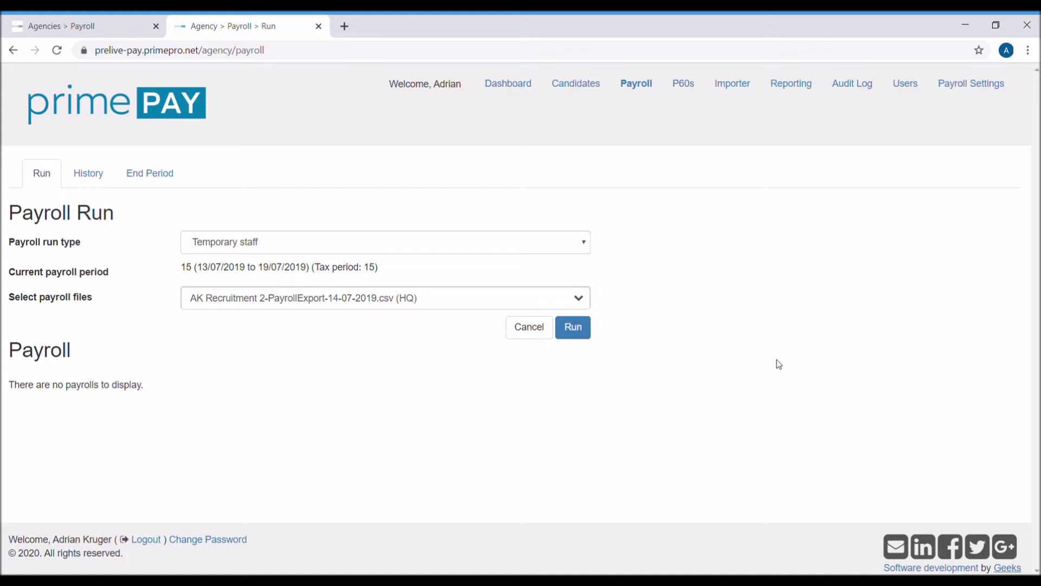
left_click(578, 334)
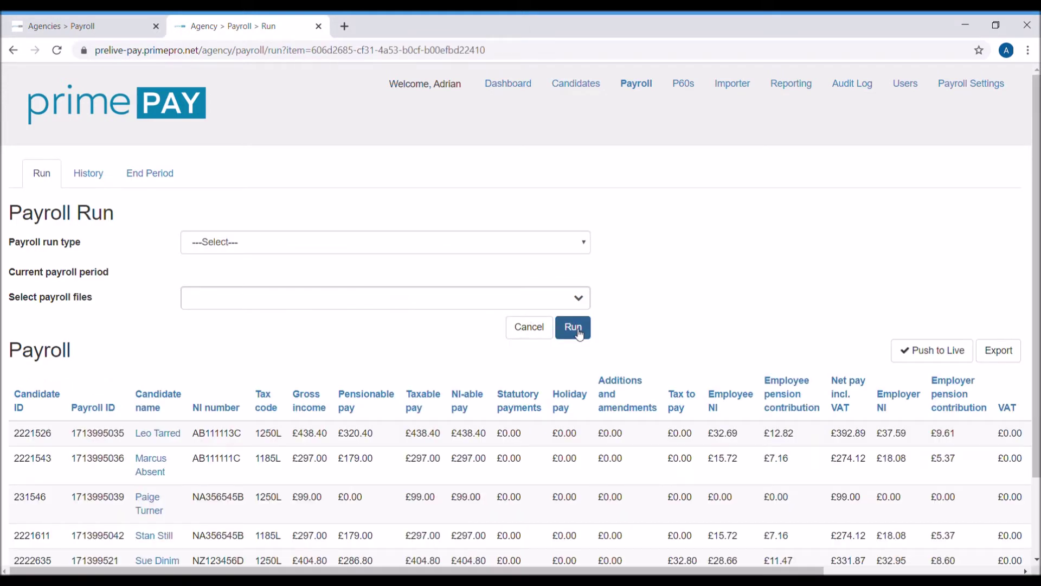
Step: Review the calculated payroll columns and view the second candidate's record, closing it after the check
scroll(732, 326, "down", 2)
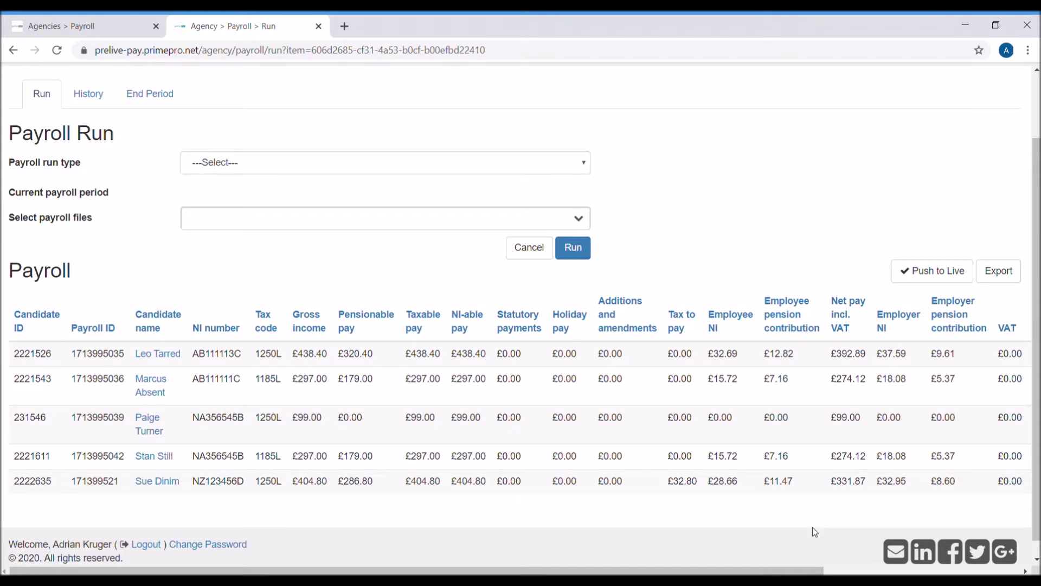
mouse_move(770, 570)
left_mouse_down()
mouse_move(969, 571)
mouse_move(771, 570)
left_mouse_up()
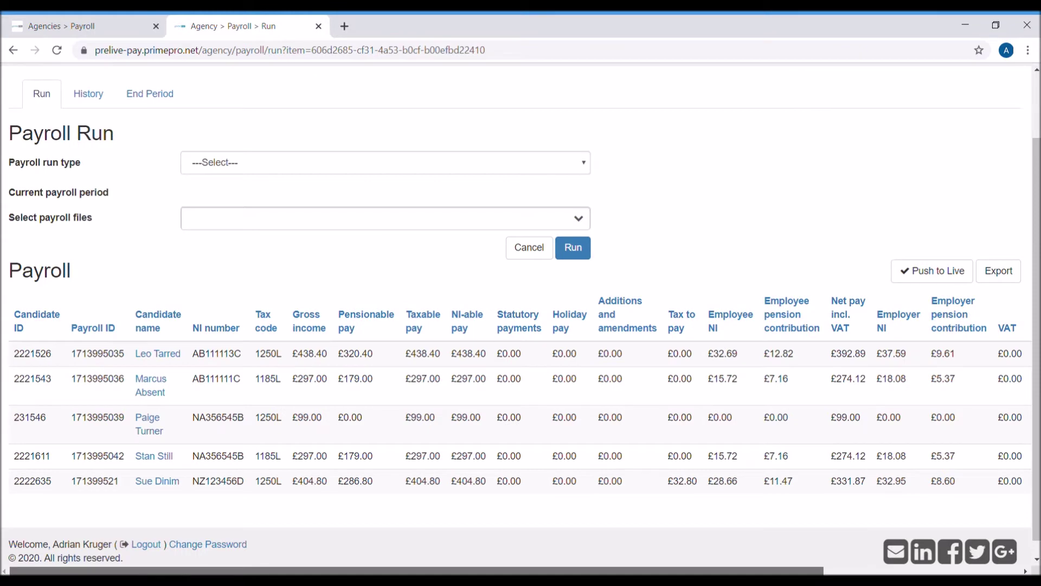
left_click_drag(771, 571, 390, 569)
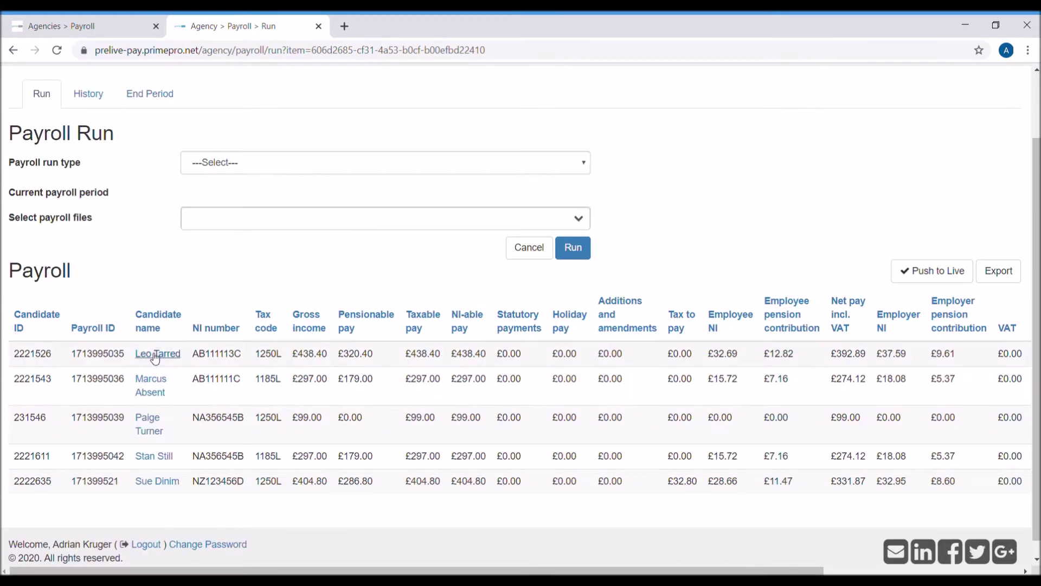
left_click(146, 385)
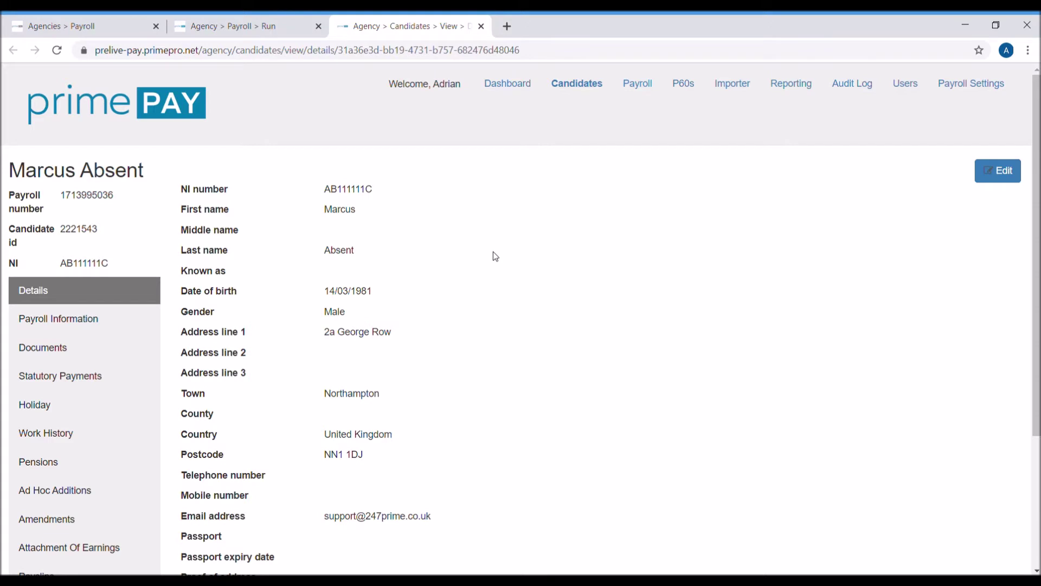
left_click(481, 27)
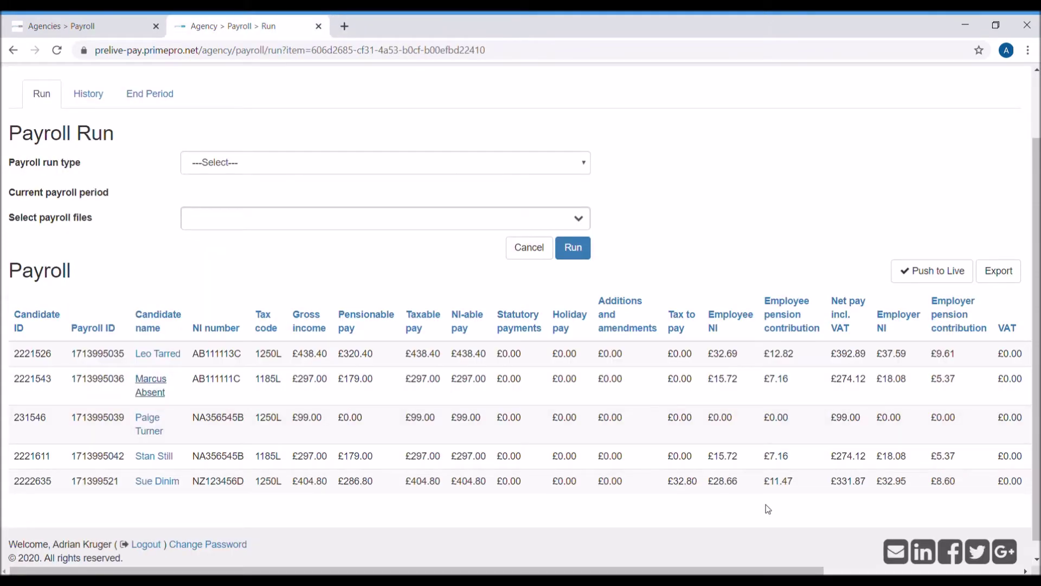
mouse_move(770, 571)
left_mouse_down()
mouse_move(976, 571)
mouse_move(781, 571)
left_mouse_up()
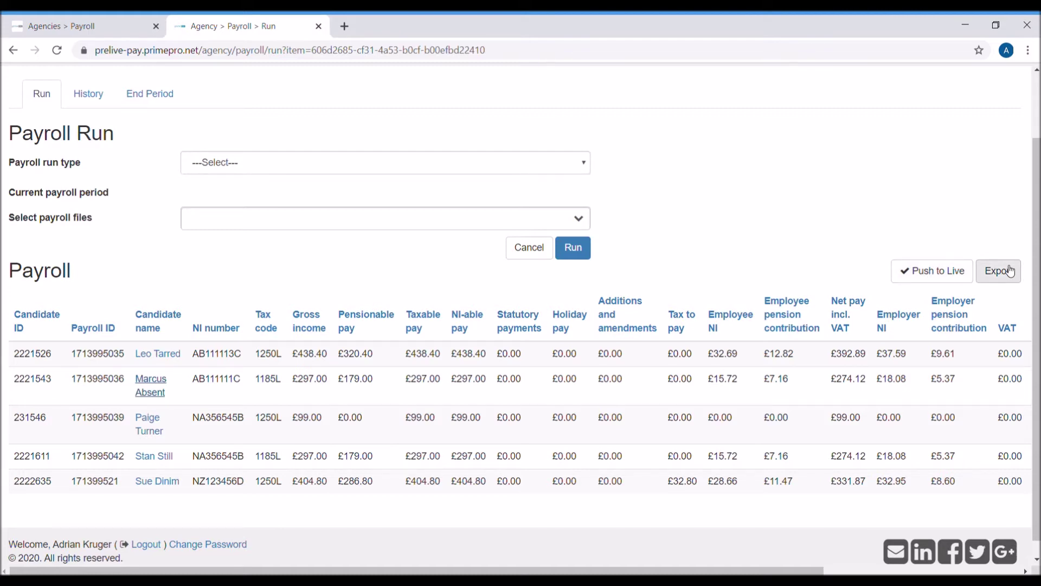
Step: Push the calculated payroll run to live and accept that it cannot be reversed
left_click(938, 273)
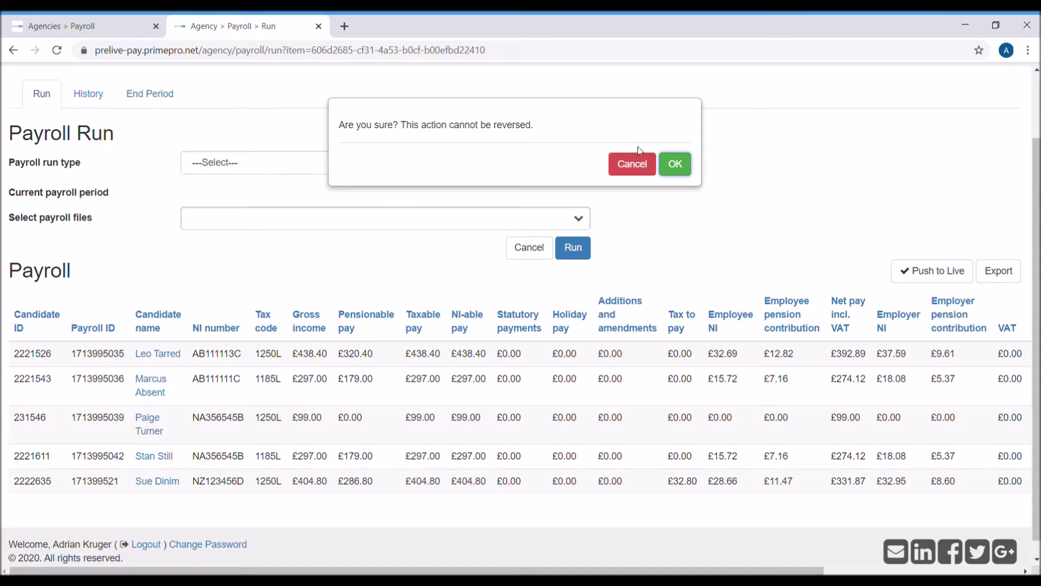
left_click(676, 165)
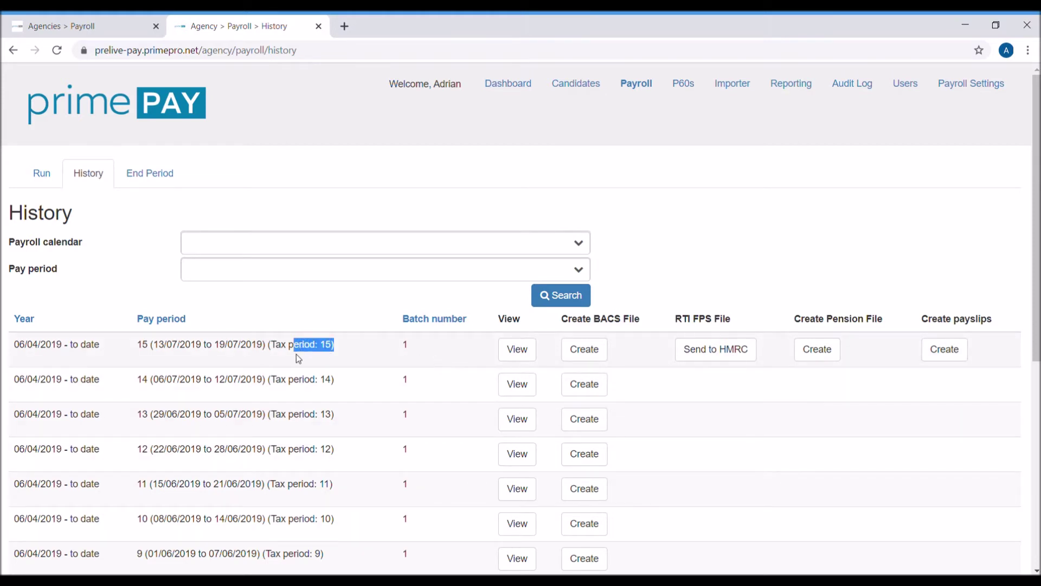
Step: Create the payslips and the pension file for pay period 15, keeping the suggested pension dates
left_click(953, 350)
left_click(822, 351)
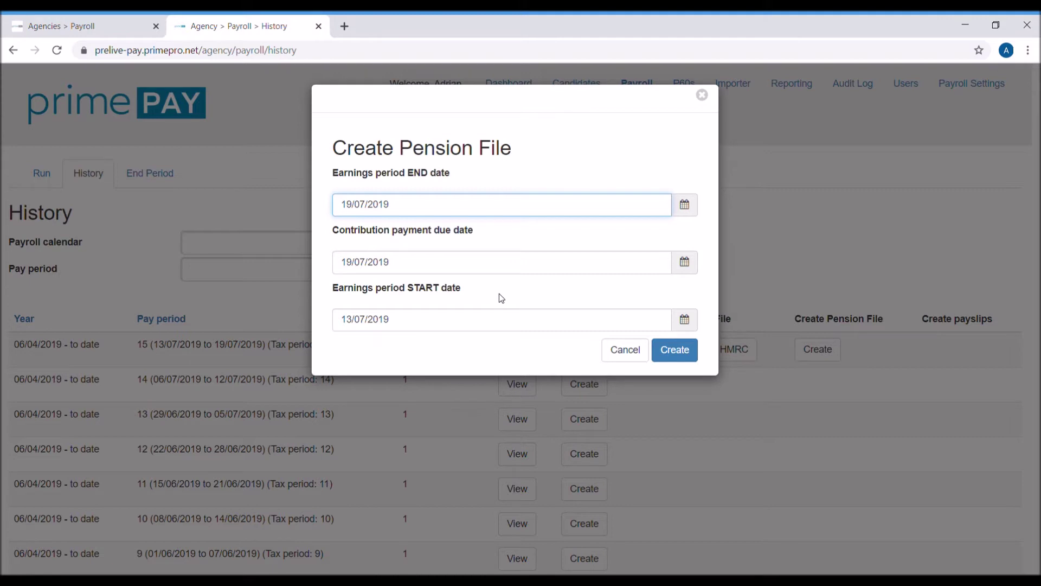
left_click(685, 355)
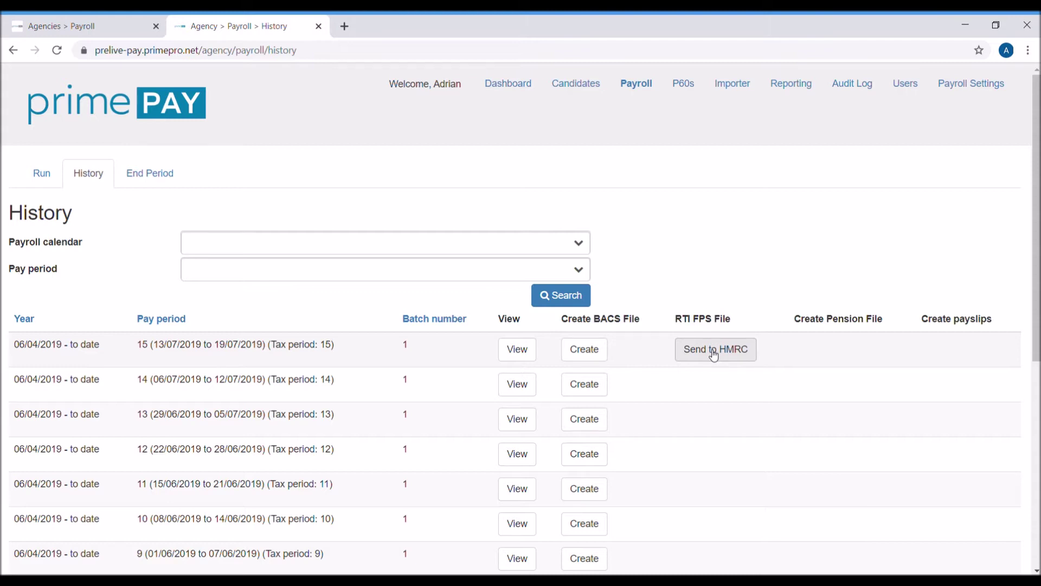
Step: Submit the FPS file for pay period 15 to HMRC as a Live run and close the receipt
left_click(714, 350)
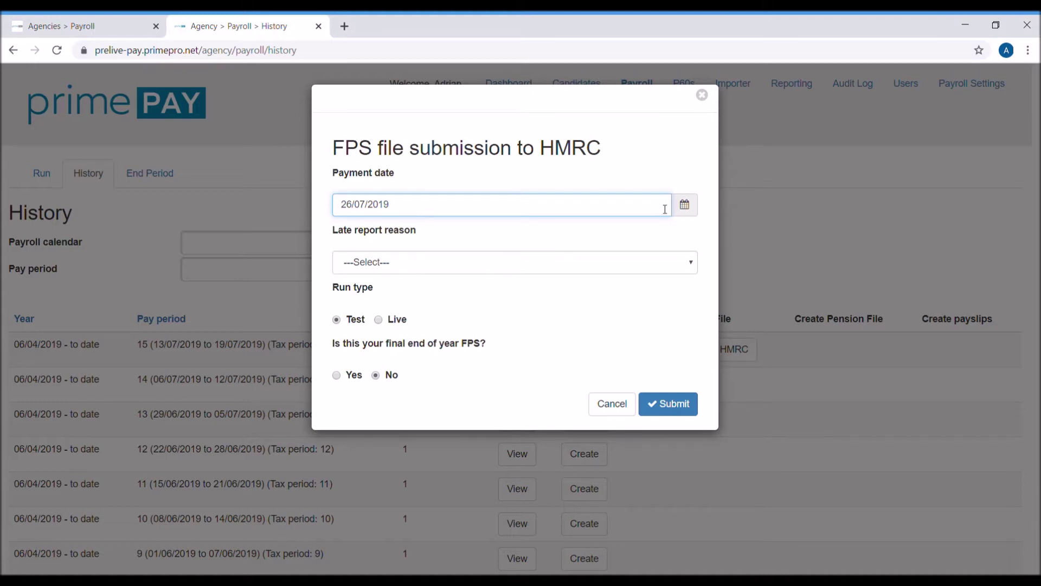
left_click(378, 265)
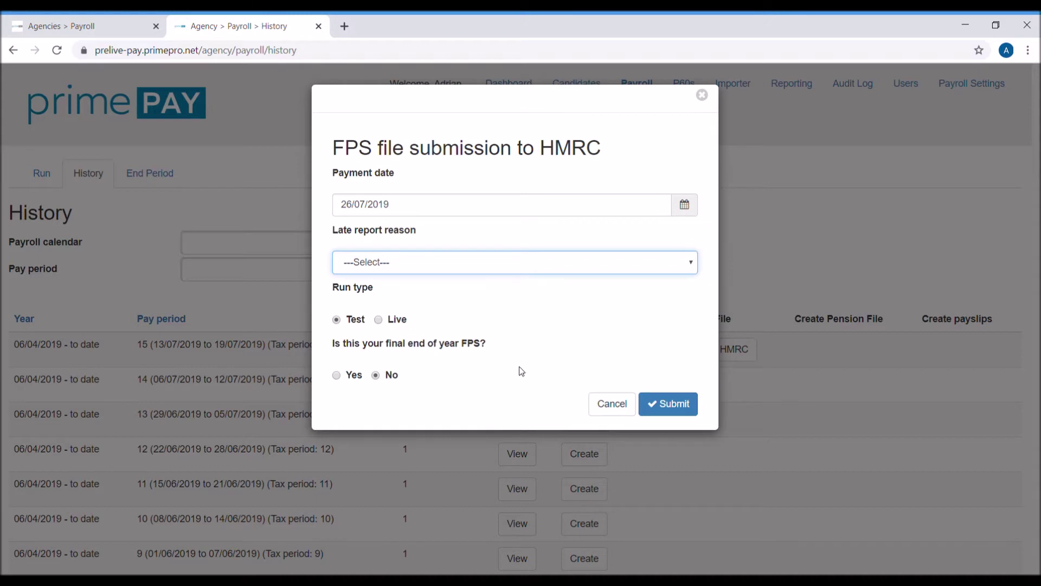
left_click(548, 422)
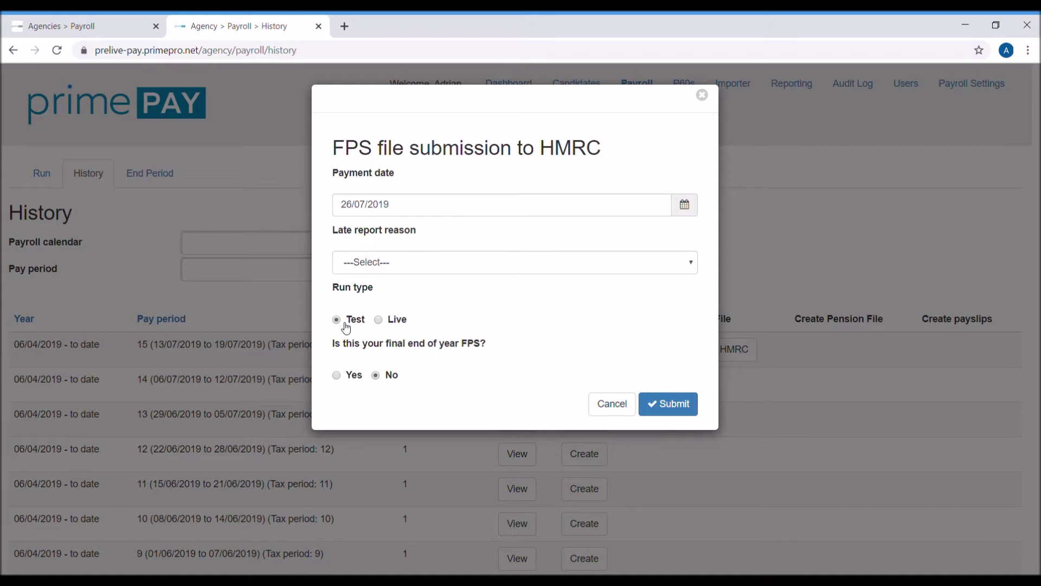
left_click_drag(398, 324, 395, 324)
left_click(382, 324)
left_click(692, 408)
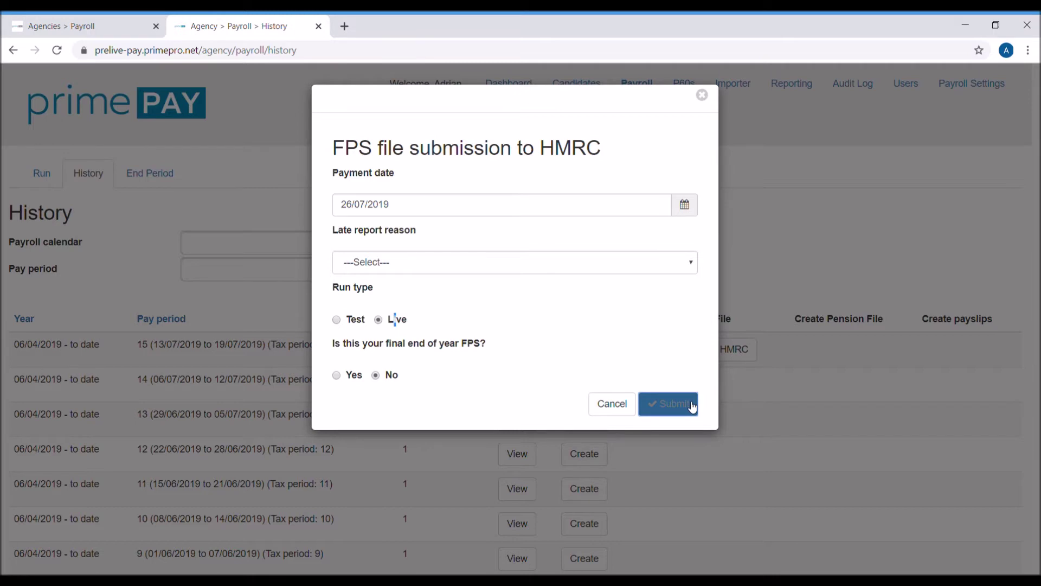
left_click(692, 404)
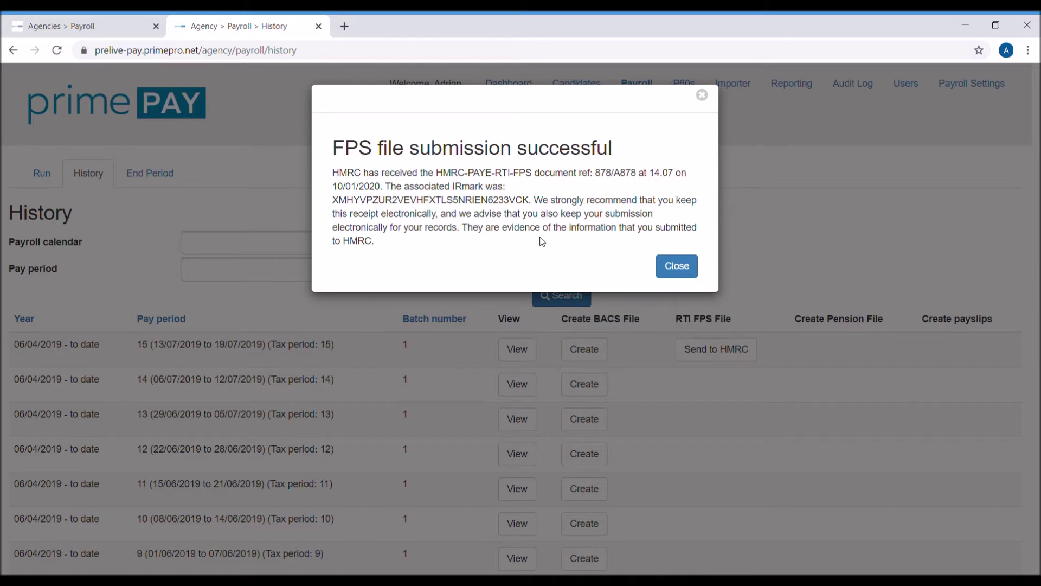
left_click(686, 267)
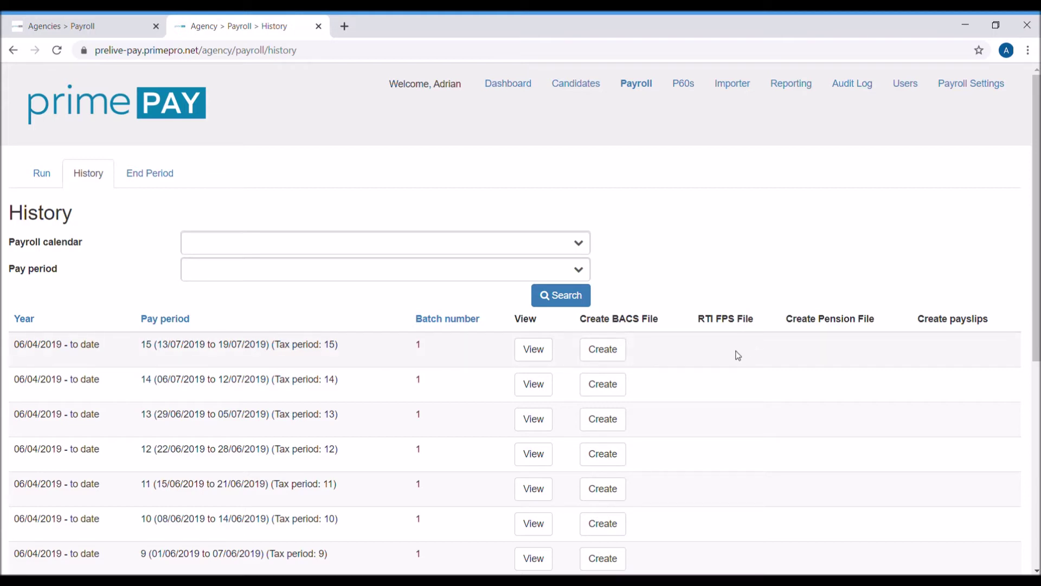
Step: Create the BACS file for pay period 15 and open that period's payroll details
left_click(610, 353)
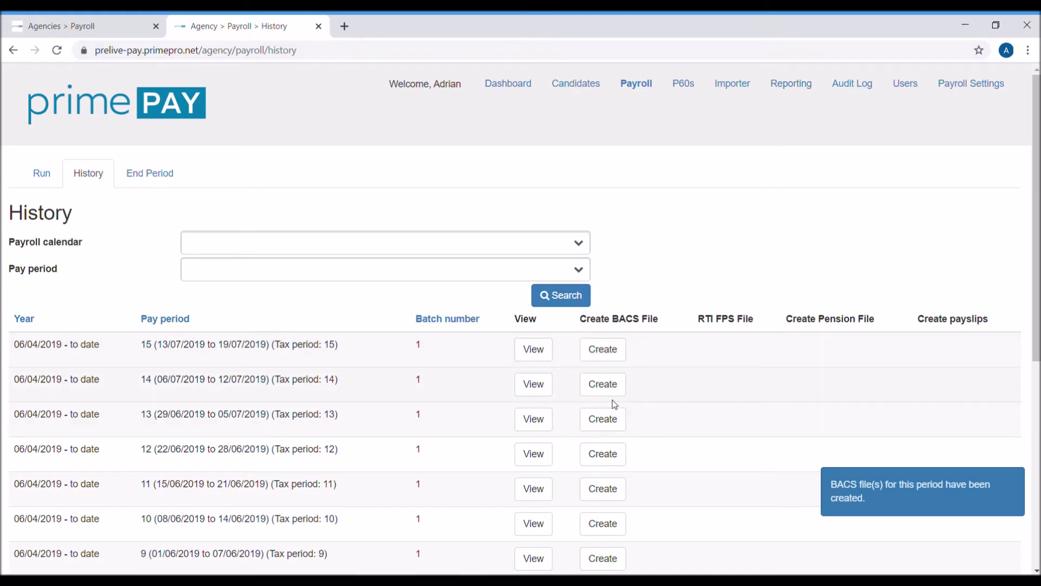
left_click(538, 357)
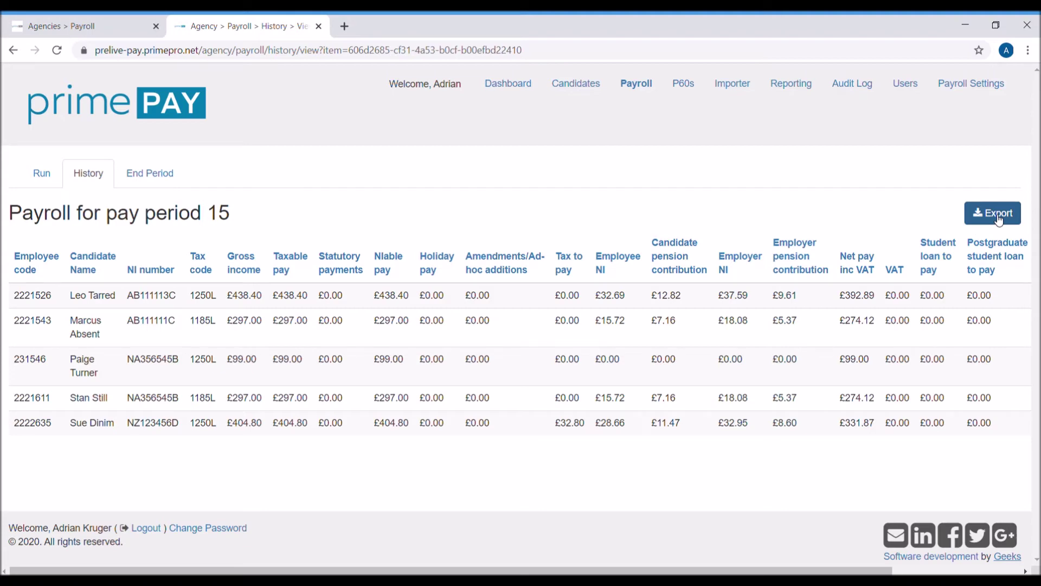
Step: End pay period 15 for the Temporary staff payroll and check that payroll type's current pay period
left_click(146, 180)
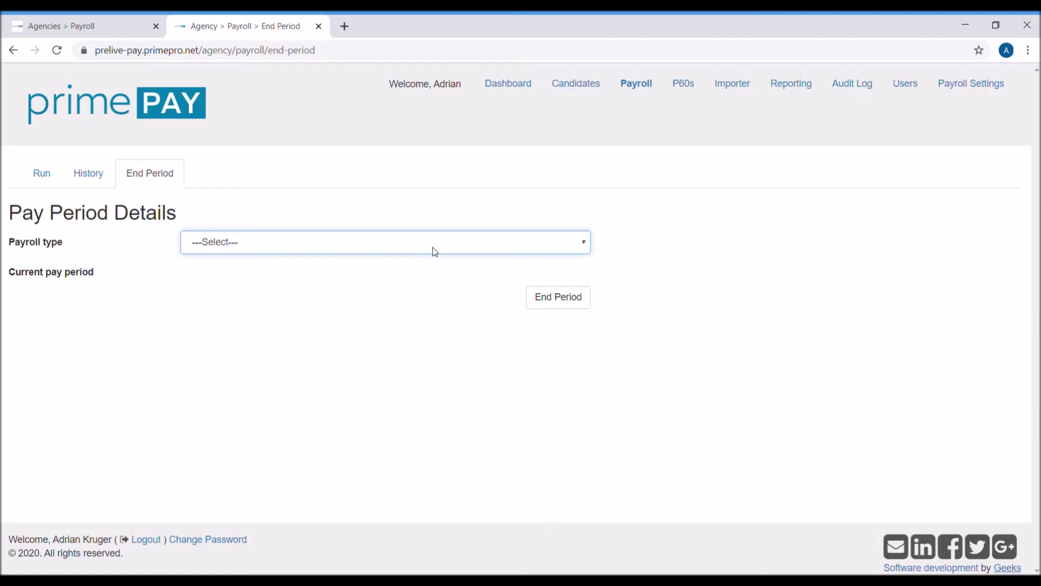
left_click(360, 283)
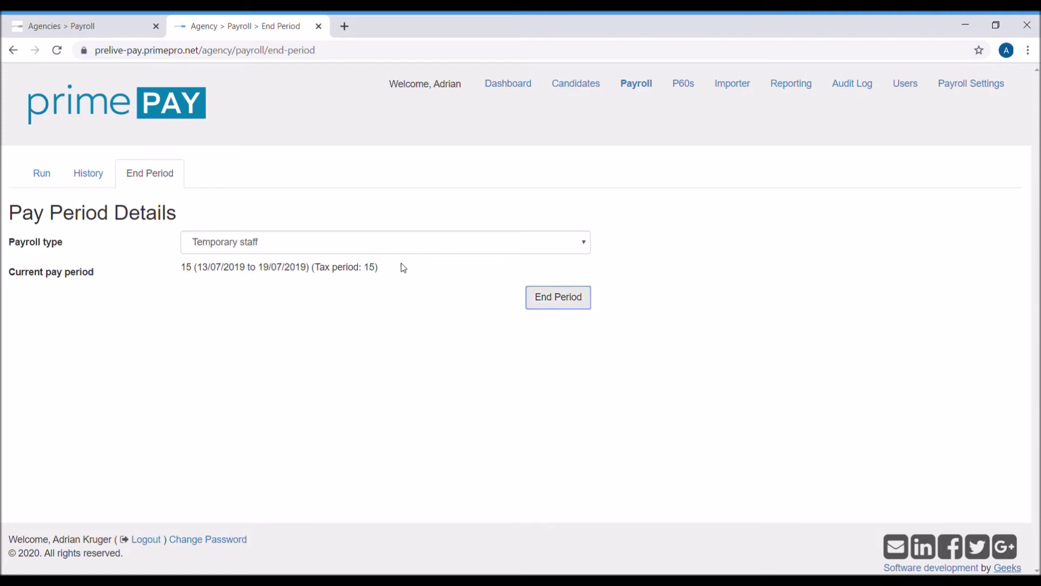
left_click_drag(386, 270, 343, 269)
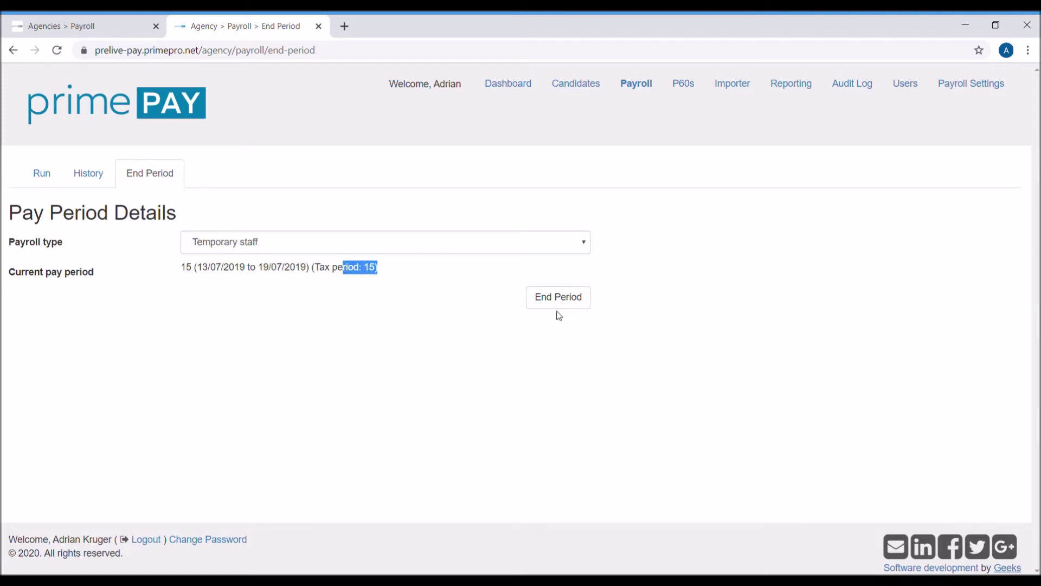
left_click(561, 299)
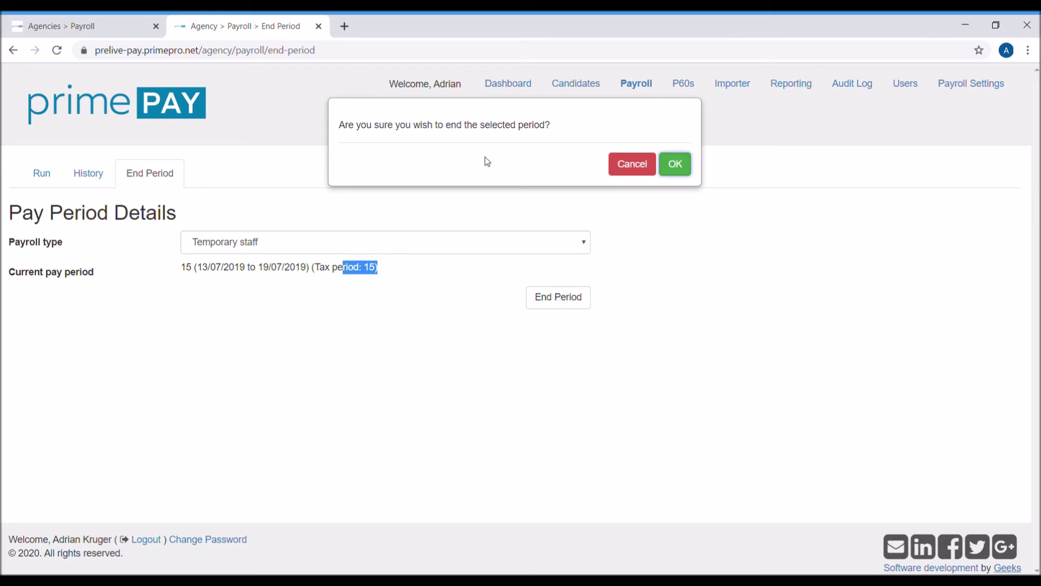
left_click(679, 165)
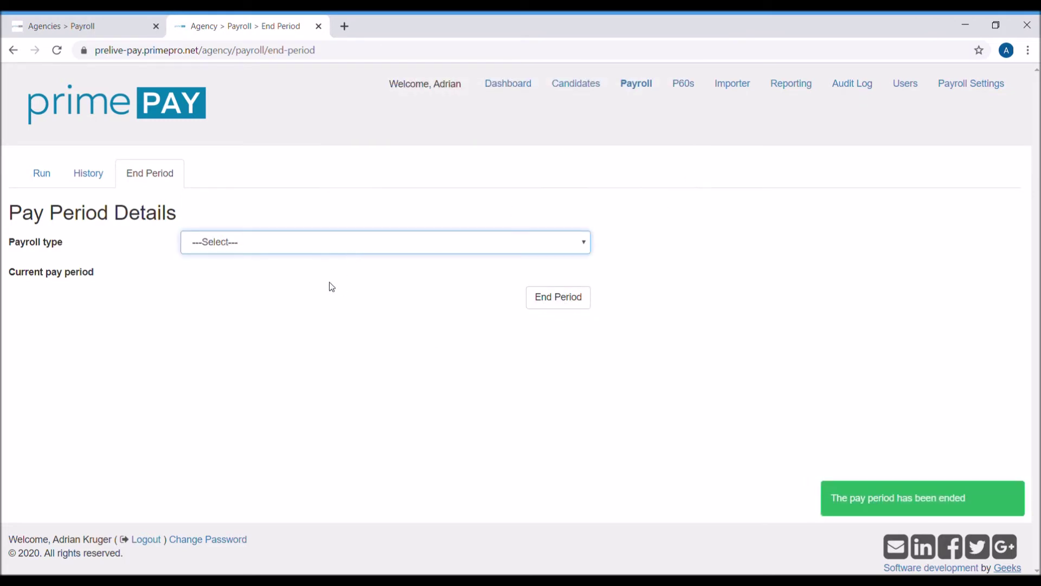
left_click_drag(390, 267, 321, 280)
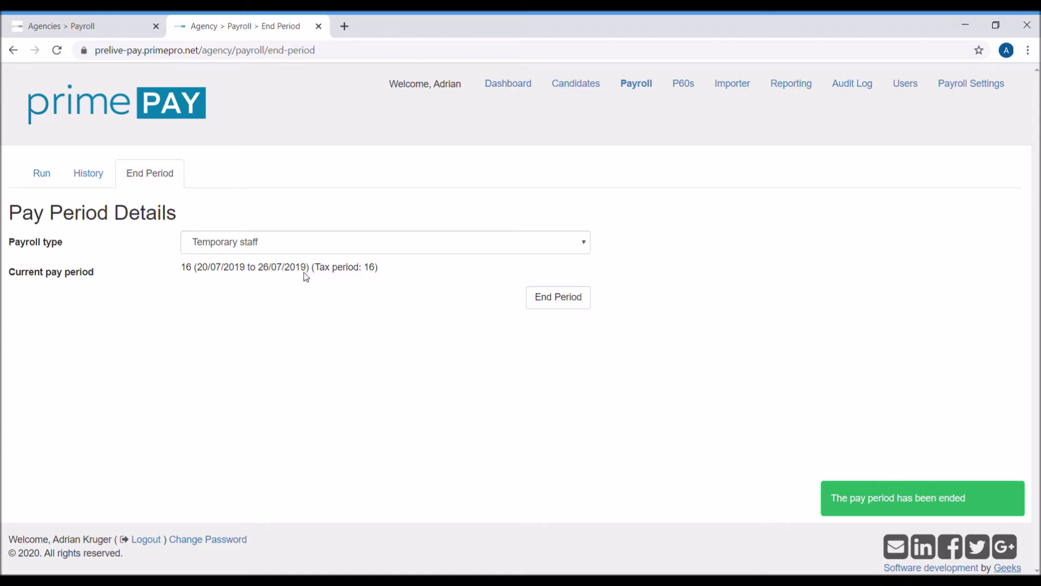
Step: Review the imported payroll files, the payroll run setup for Temporary staff, the payroll history and the end-period page
left_click(38, 176)
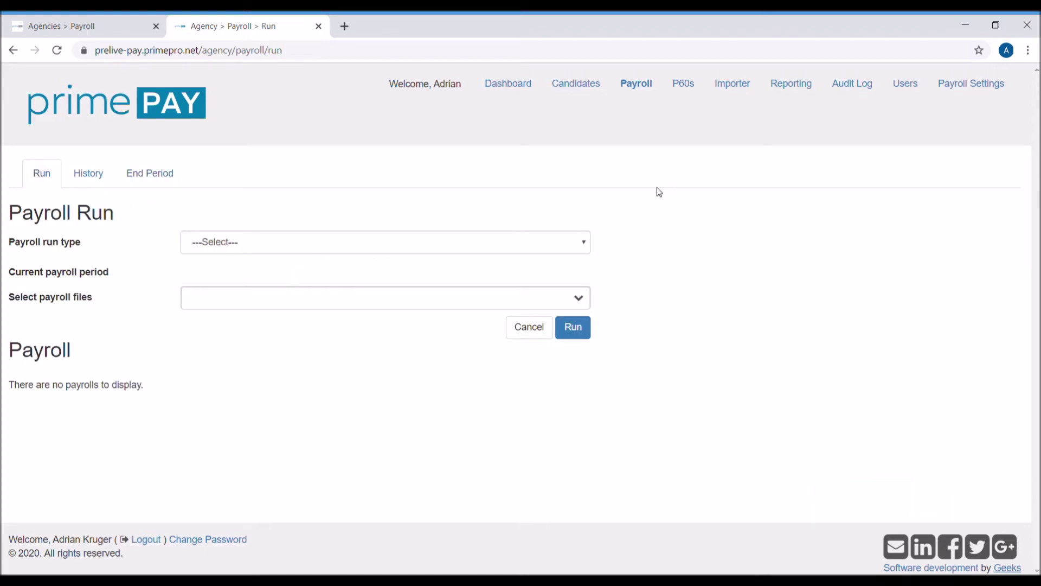
left_click(733, 85)
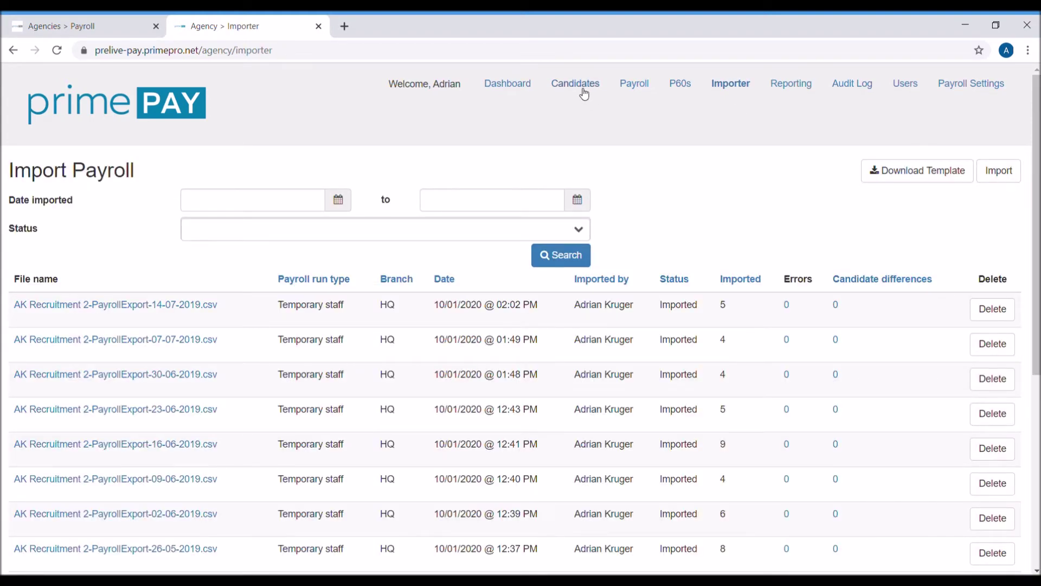
left_click(633, 86)
left_click(262, 235)
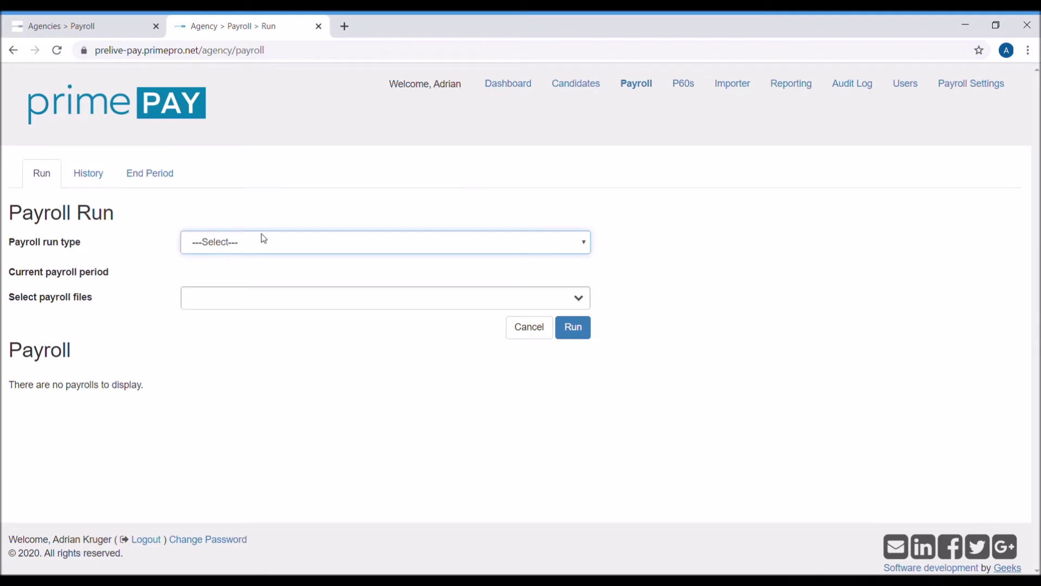
left_click(254, 288)
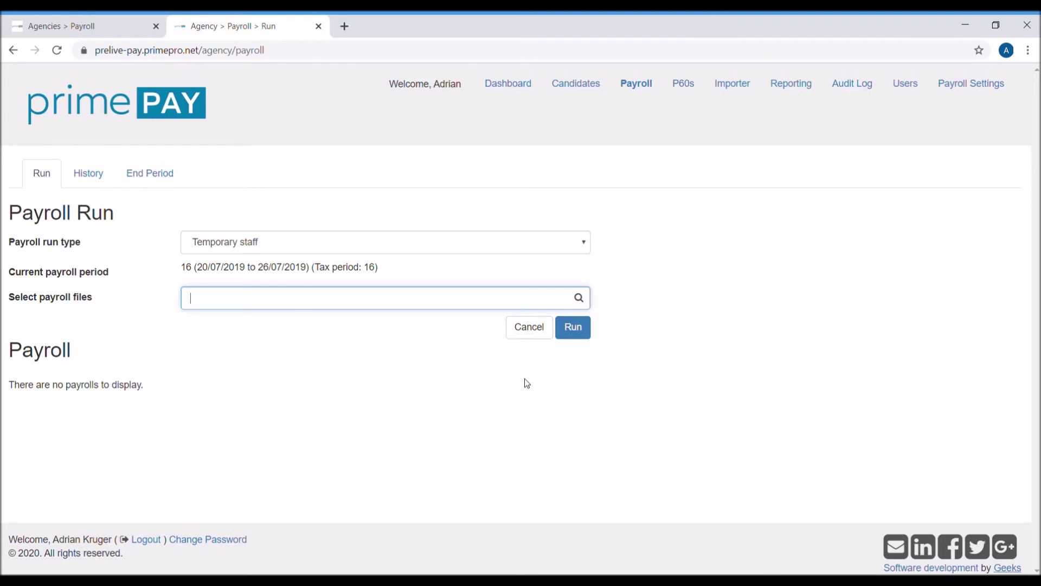
left_click(87, 172)
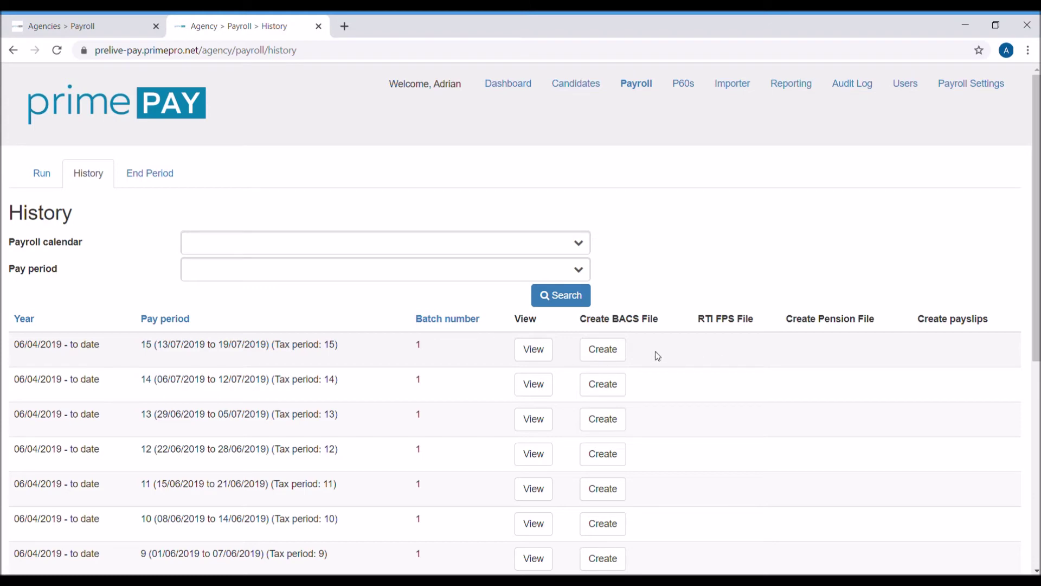
left_click(140, 180)
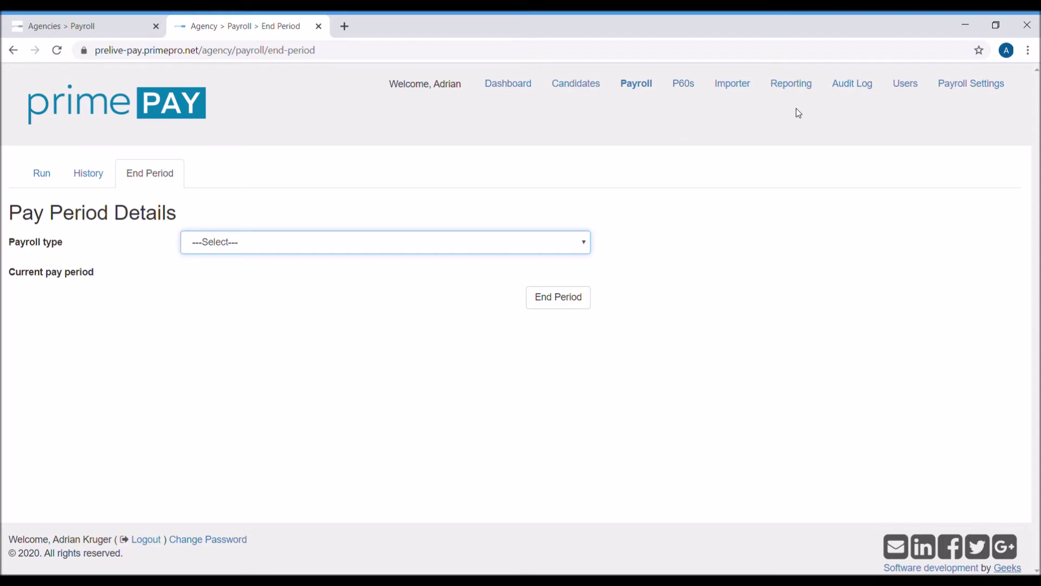
Step: Review the reporting lists of RTI FPS files, pension files and BACS files
left_click(796, 86)
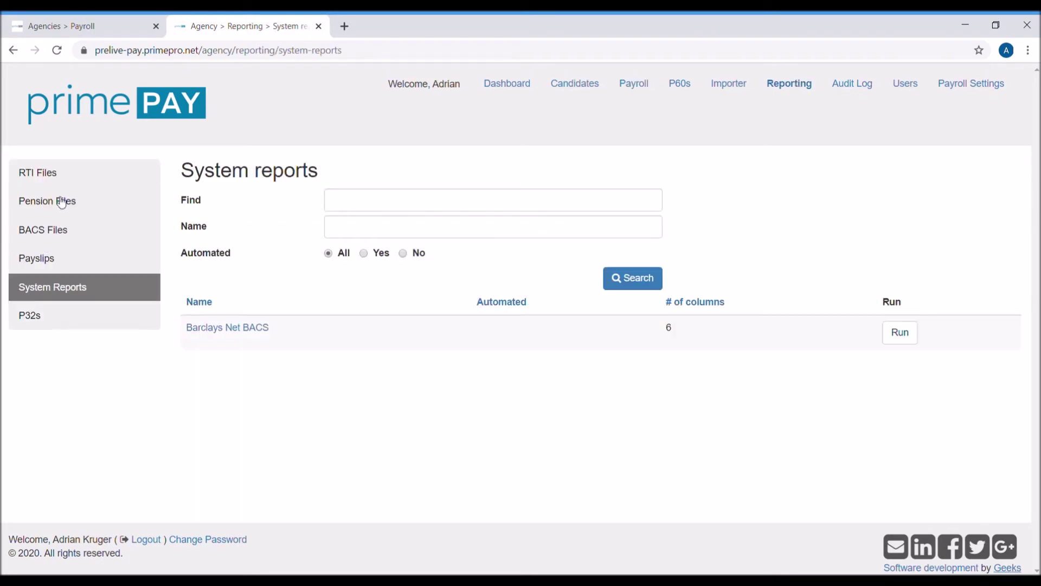
left_click(51, 175)
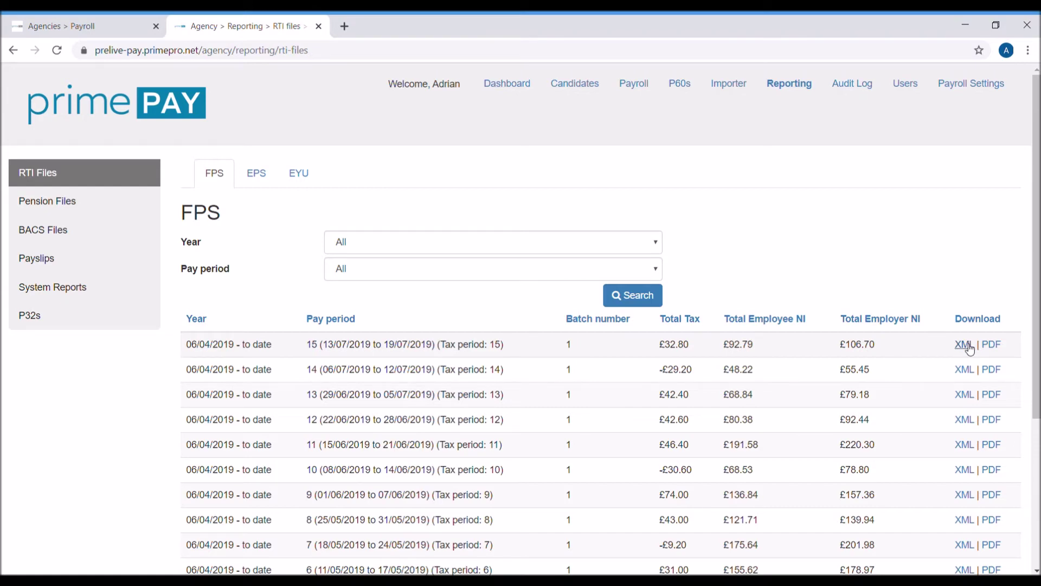
left_click(66, 207)
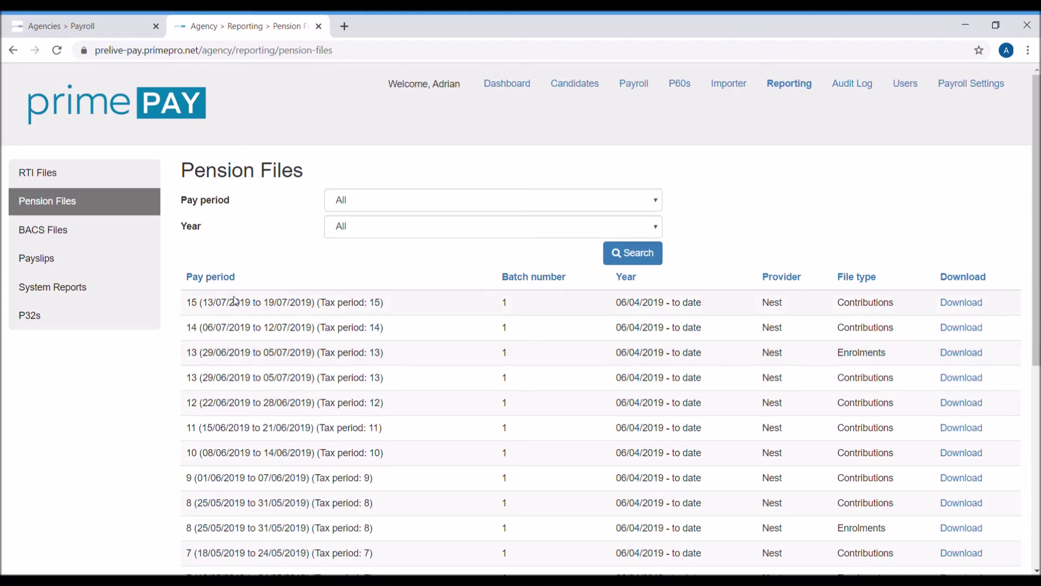
left_click(35, 237)
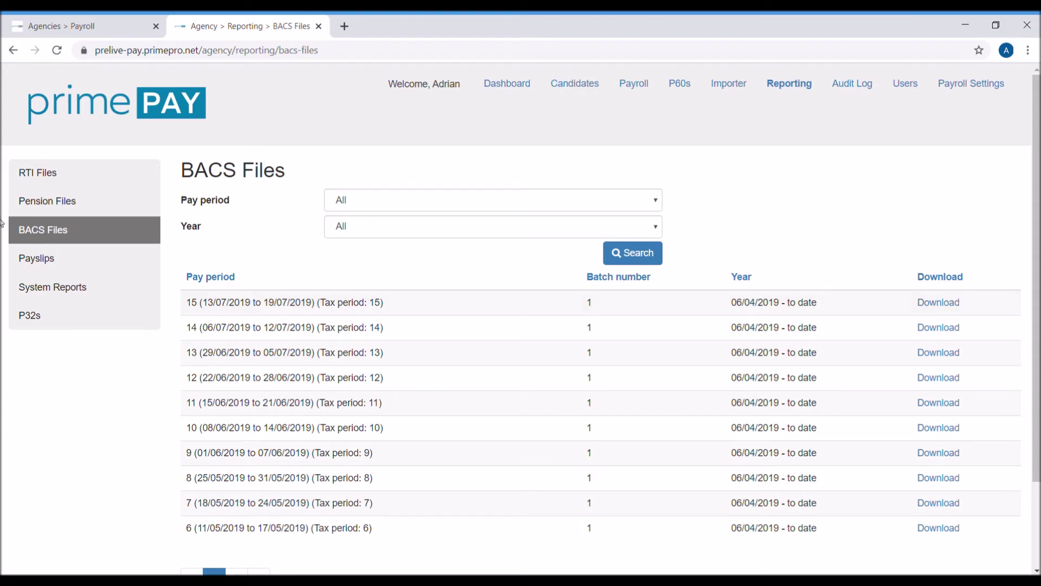
Step: Filter the reported payslips to pay period 15, view the second candidate's payslip and close it
left_click(36, 261)
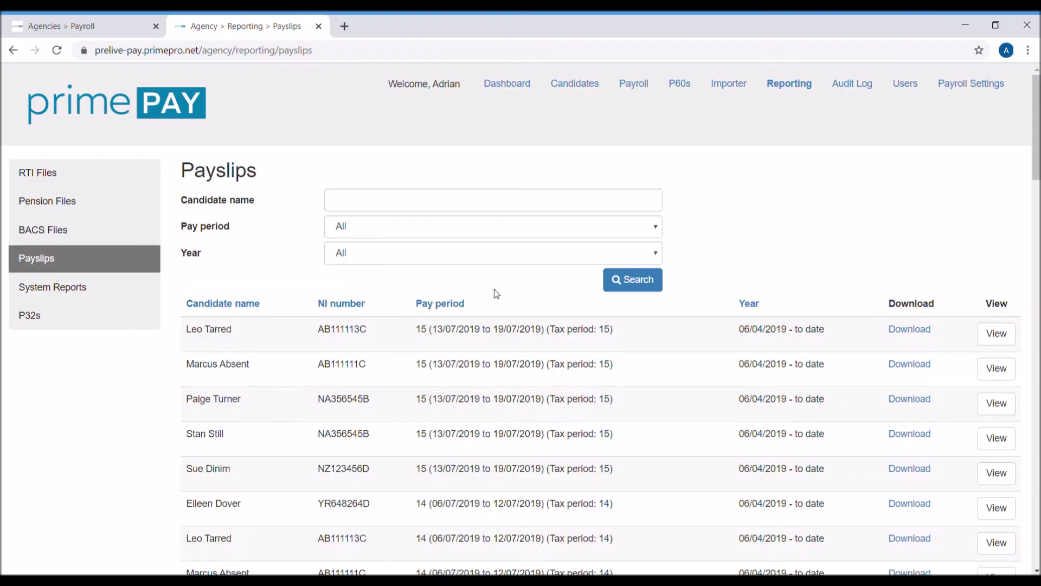
left_click(656, 226)
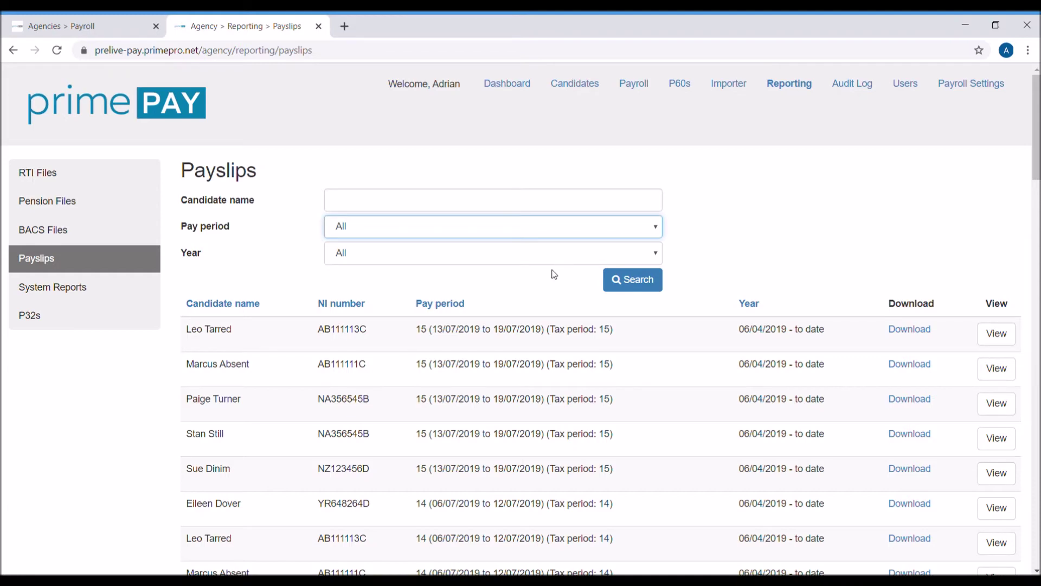
left_click(582, 365)
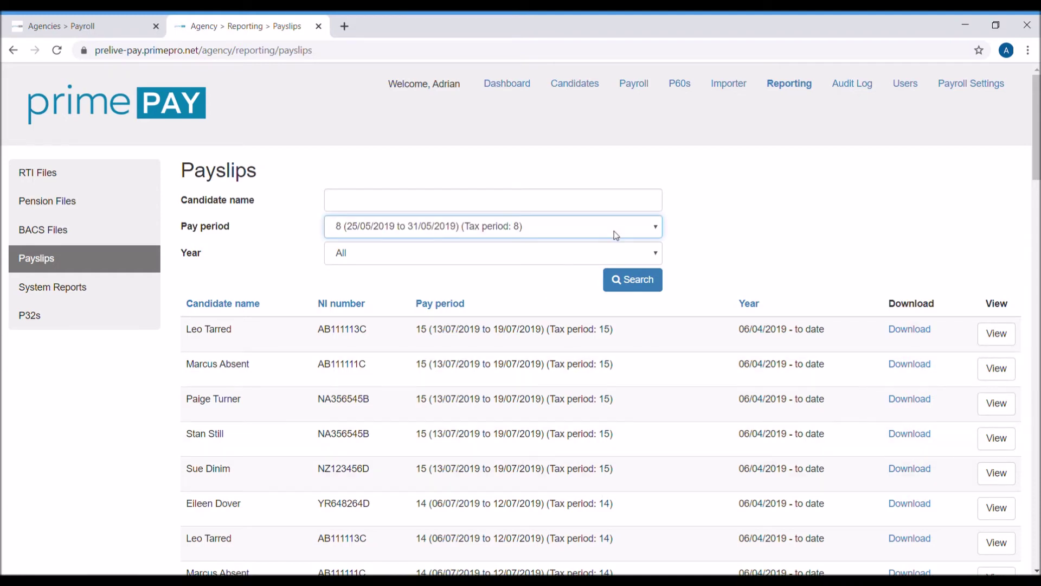
left_click(475, 365)
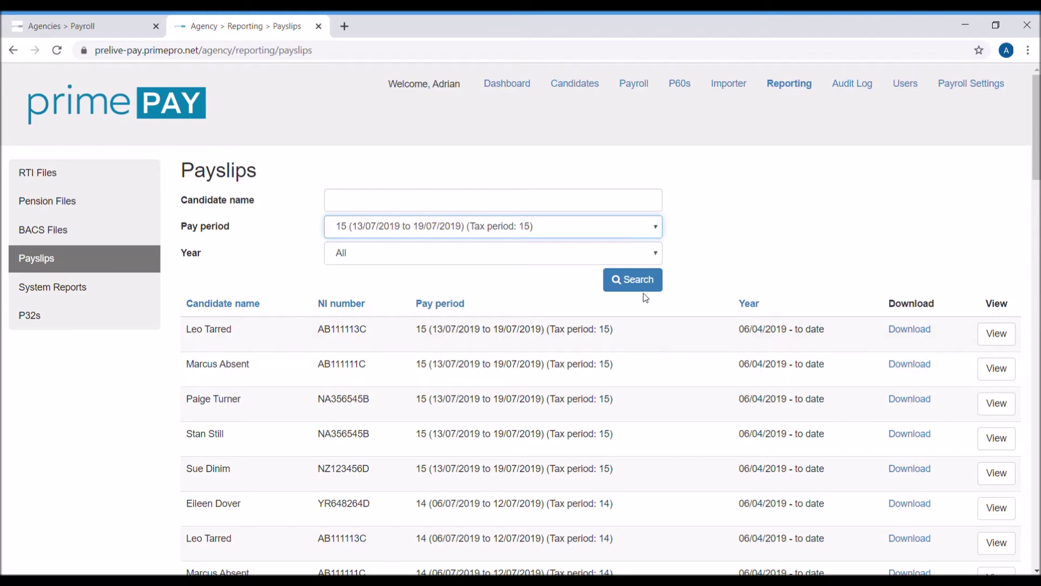
left_click(656, 281)
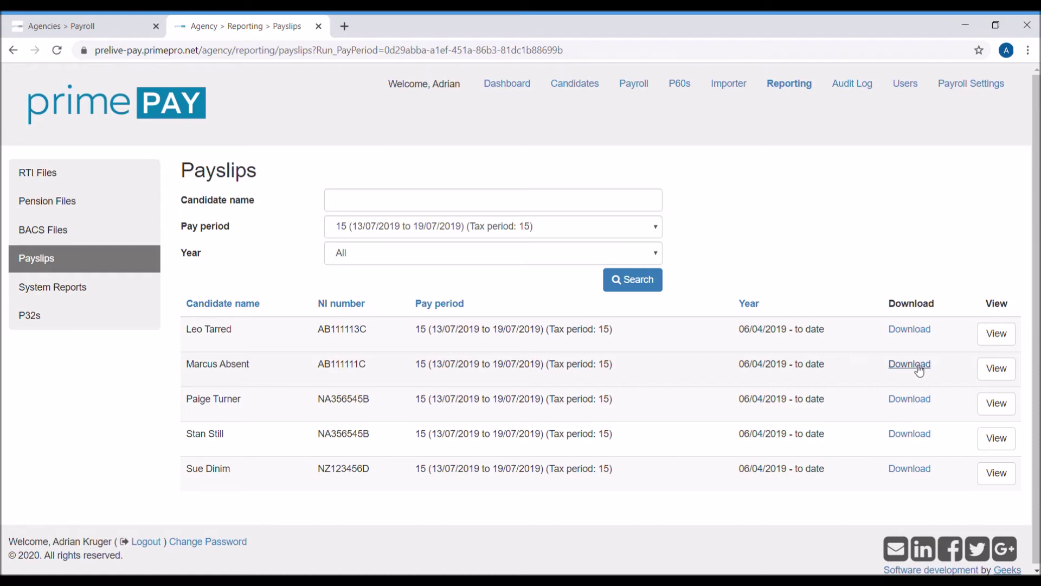
left_click(995, 372)
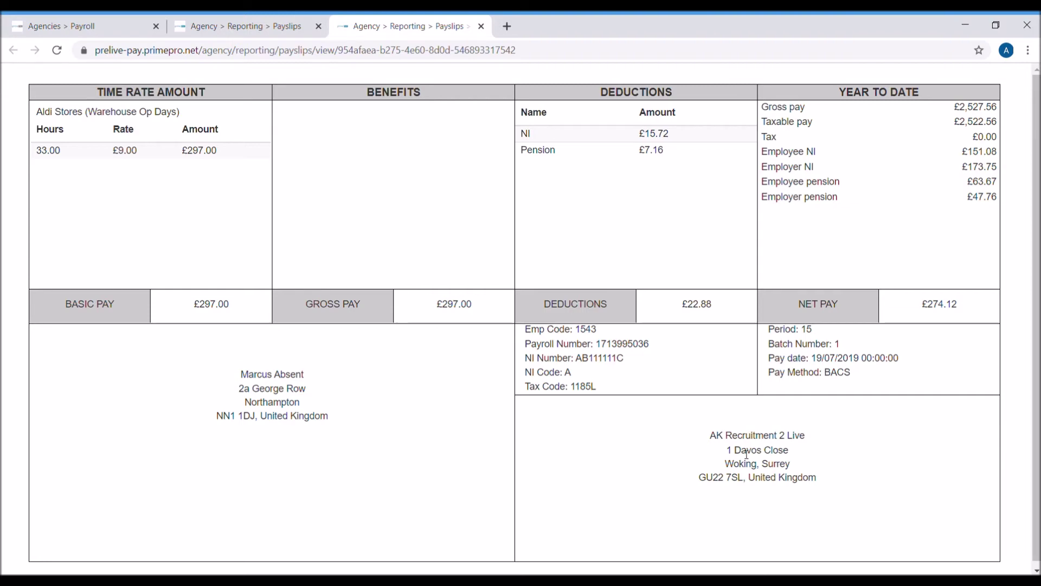
left_click(481, 26)
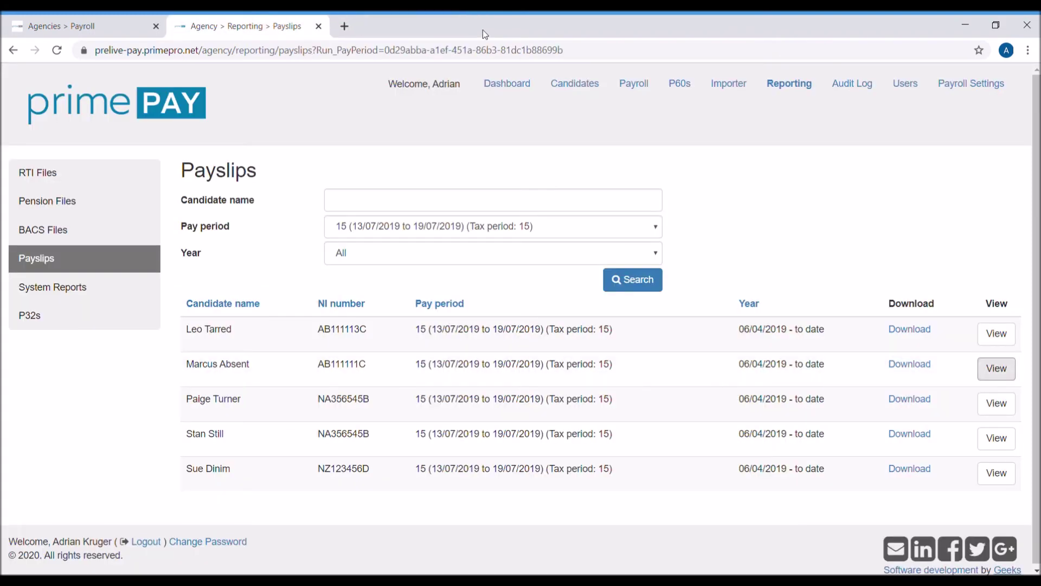
Step: Open the record of the candidate whose payslip was viewed and examine the editable personal, address and bank details
left_click(589, 87)
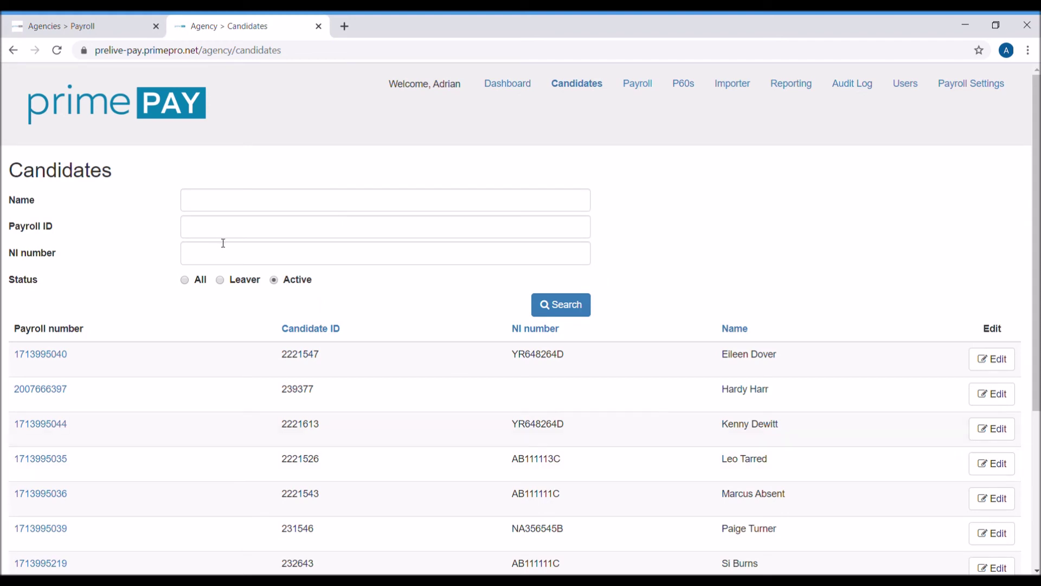
left_click(50, 494)
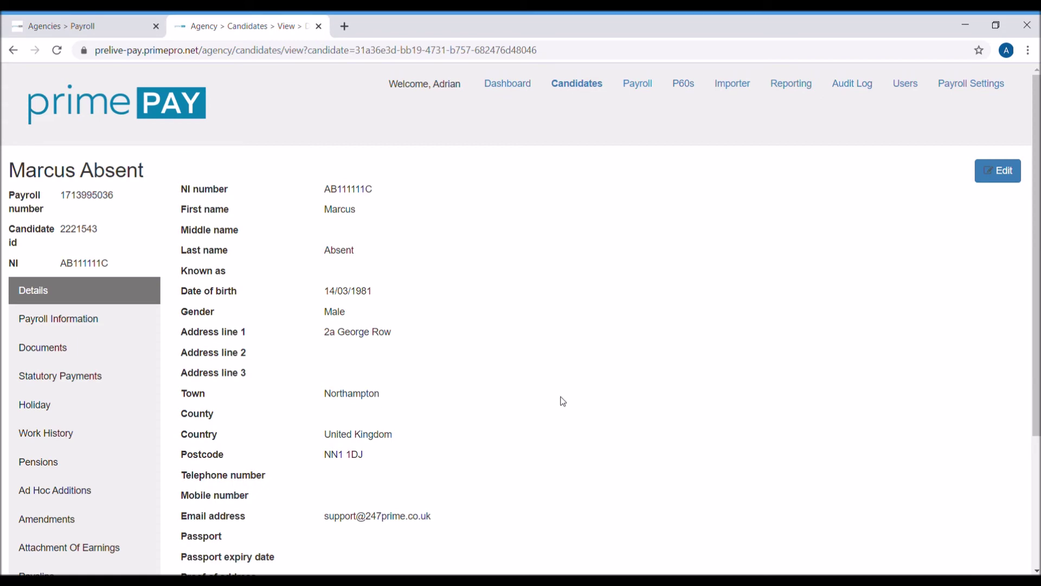
scroll(560, 400, "down", 3)
scroll(574, 394, "up", 3)
left_click(1011, 178)
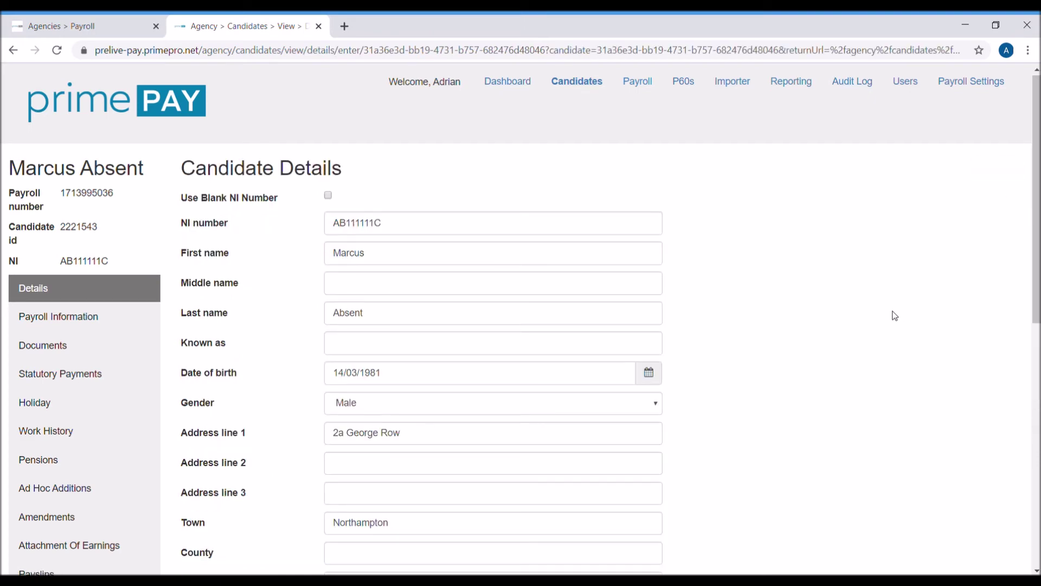
scroll(894, 315, "down", 9)
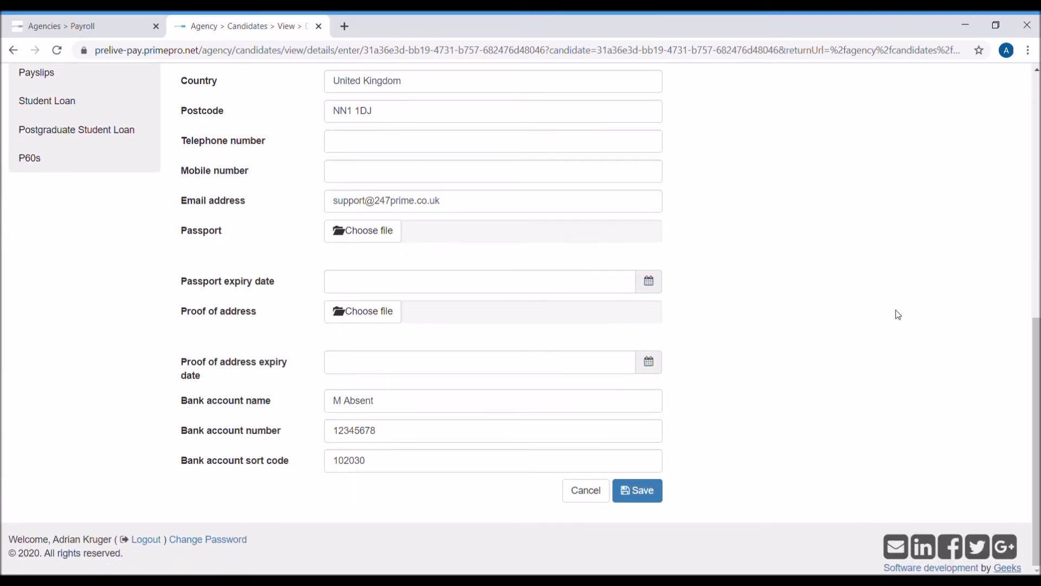
scroll(898, 314, "up", 10)
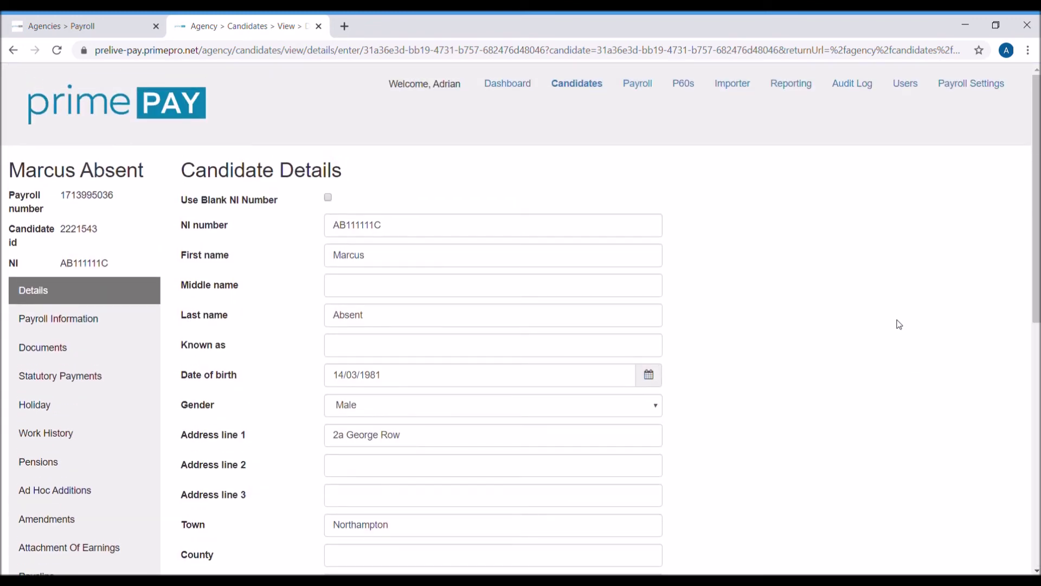
scroll(900, 323, "down", 2)
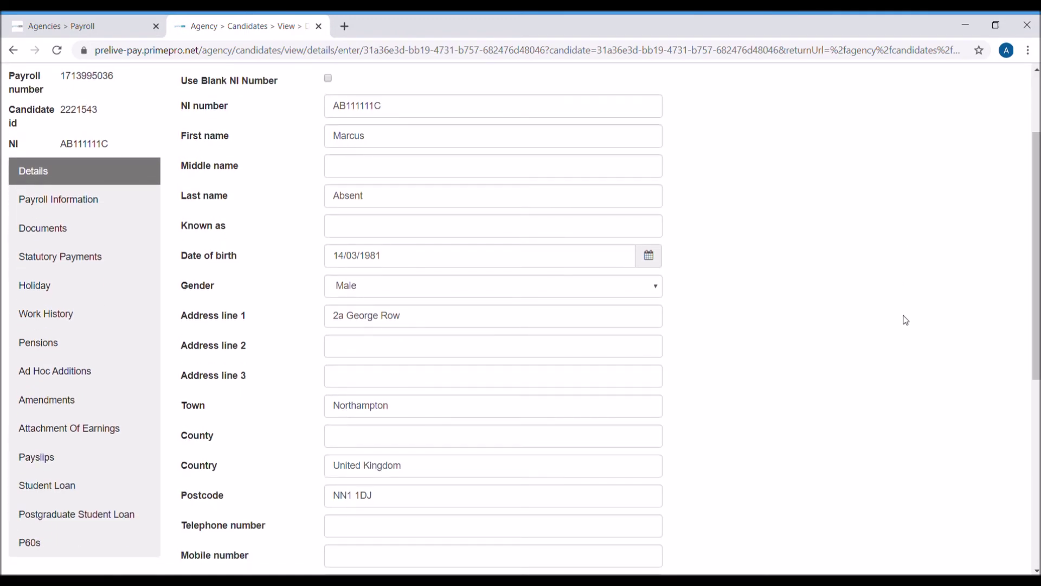
scroll(909, 319, "up", 2)
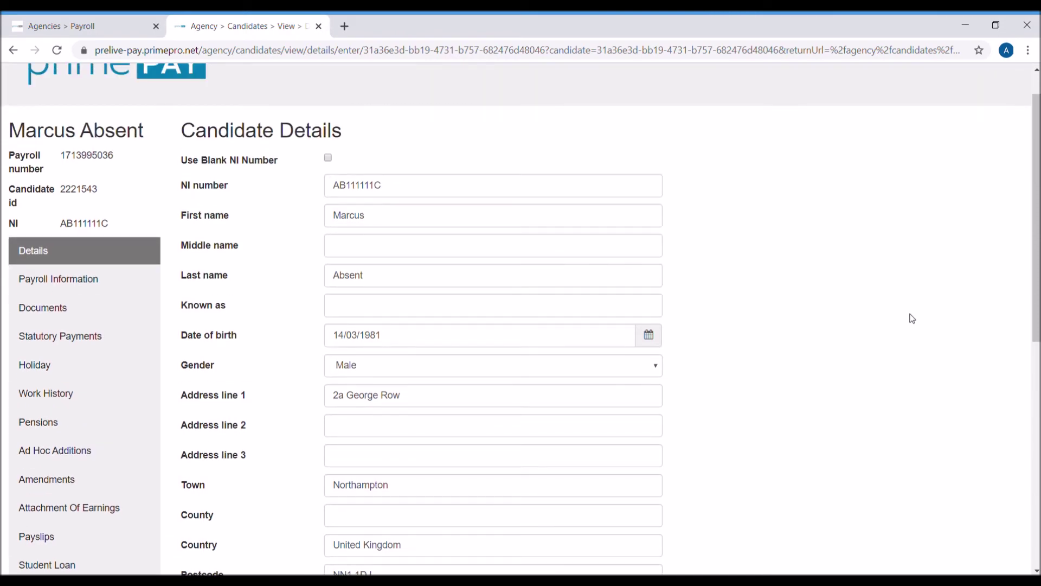
scroll(917, 318, "down", 5)
scroll(75, 244, "up", 2)
scroll(75, 245, "up", 4)
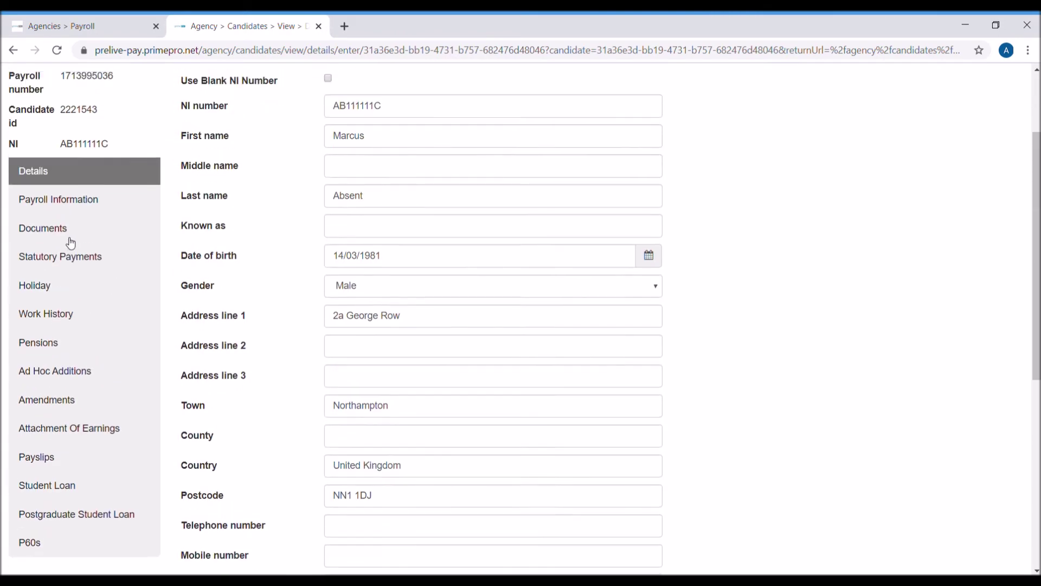
Step: Open the candidate's payroll information for editing and examine the tax code, holiday, Scotland/Wales and previous employment fields
left_click(59, 202)
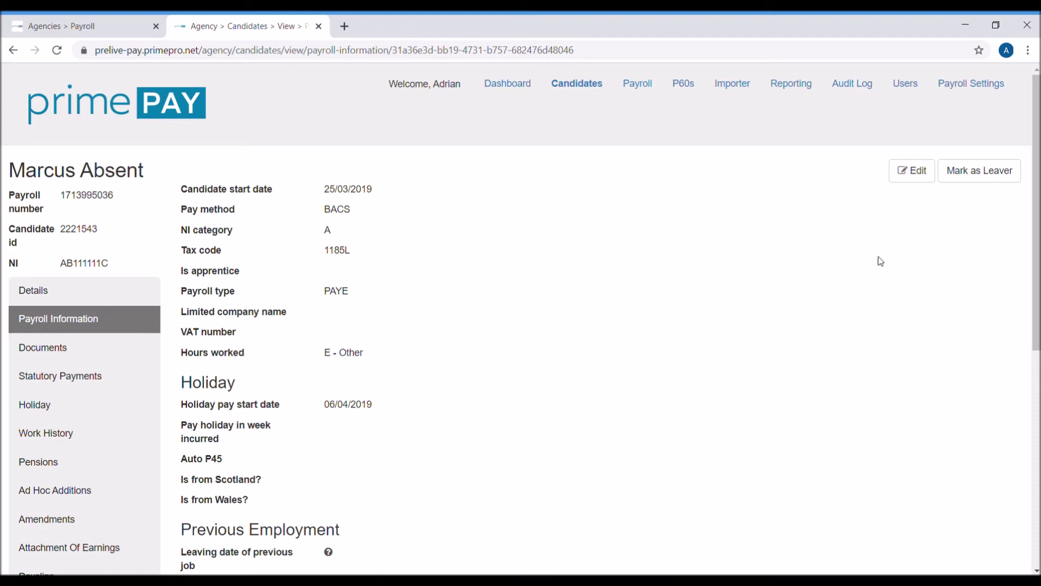
left_click(921, 173)
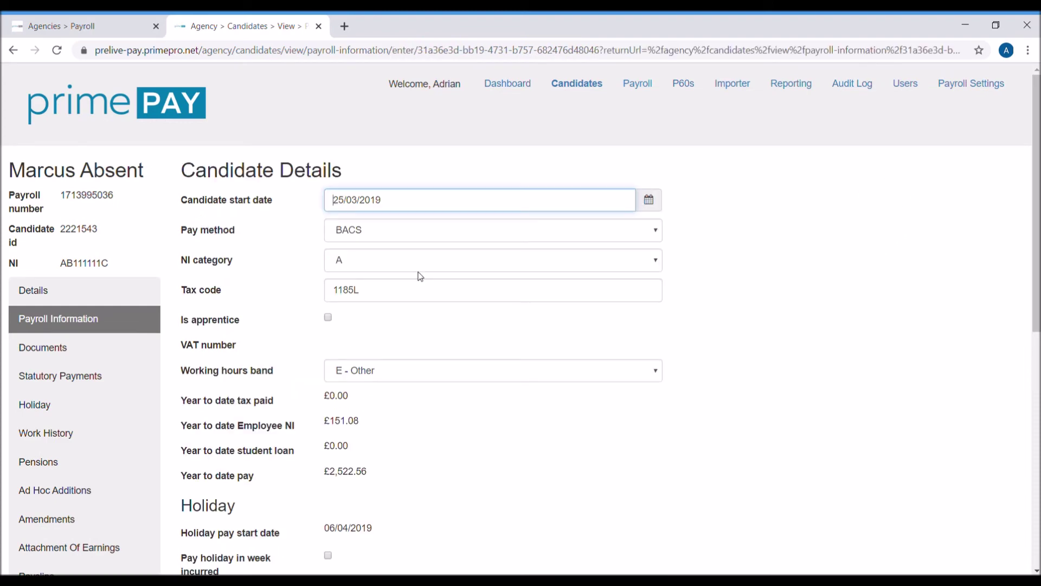
left_click_drag(385, 297, 278, 302)
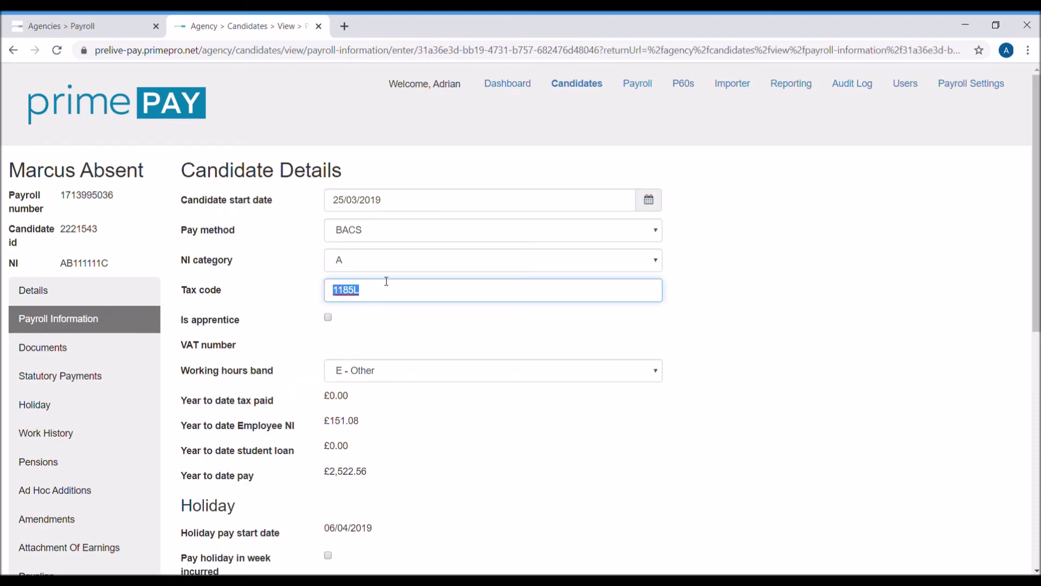
scroll(828, 311, "down", 6)
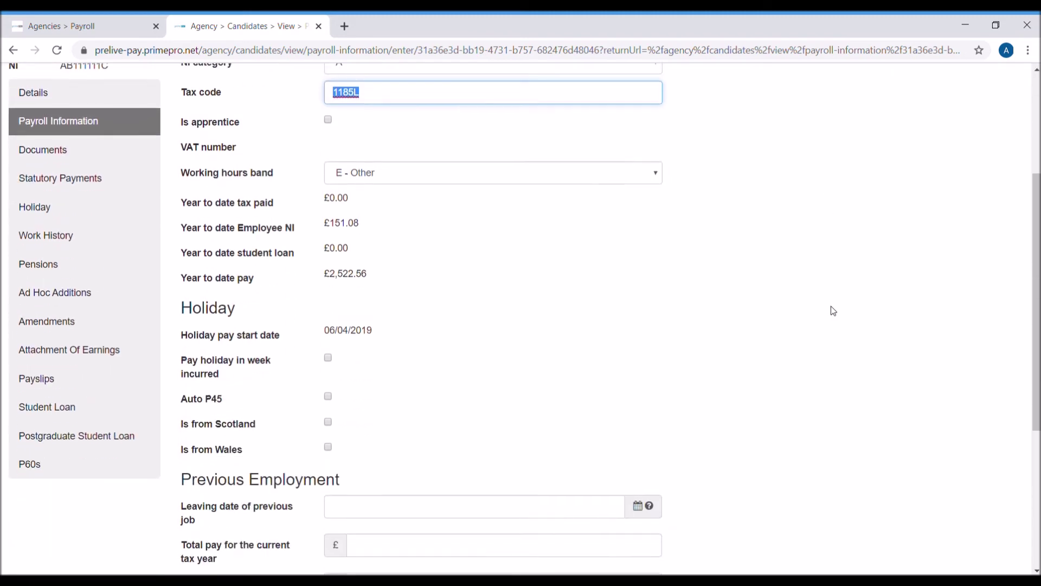
scroll(838, 311, "down", 2)
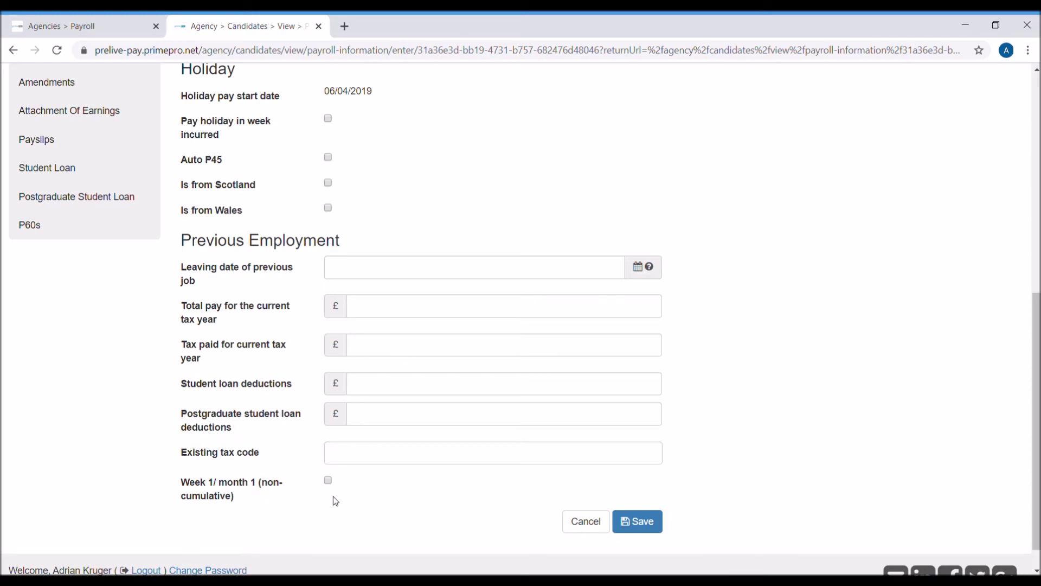
scroll(539, 415, "up", 6)
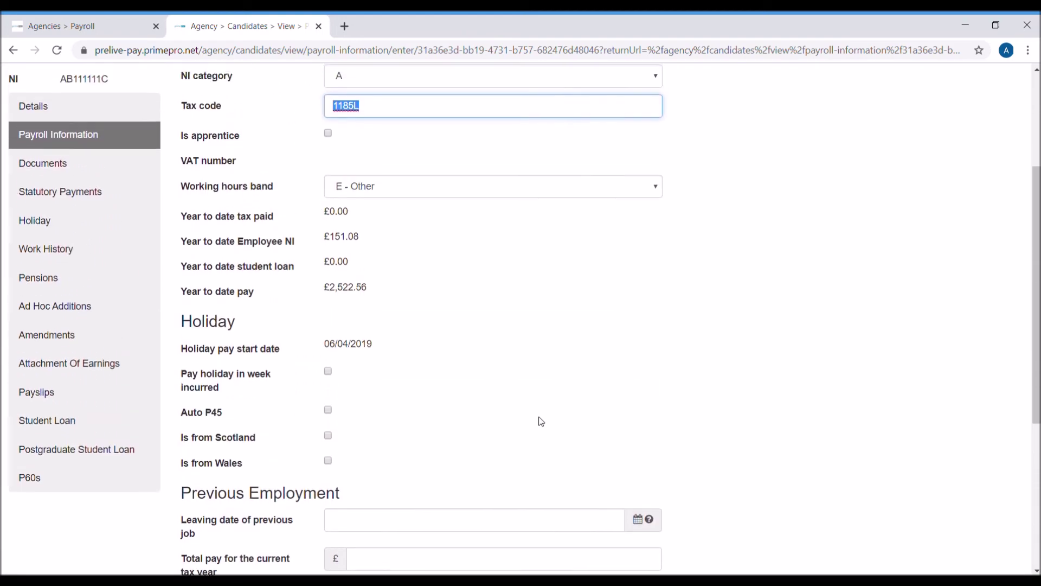
Step: View the candidate's documents page, open the new document form to see its fields, and cancel it
left_click(67, 232)
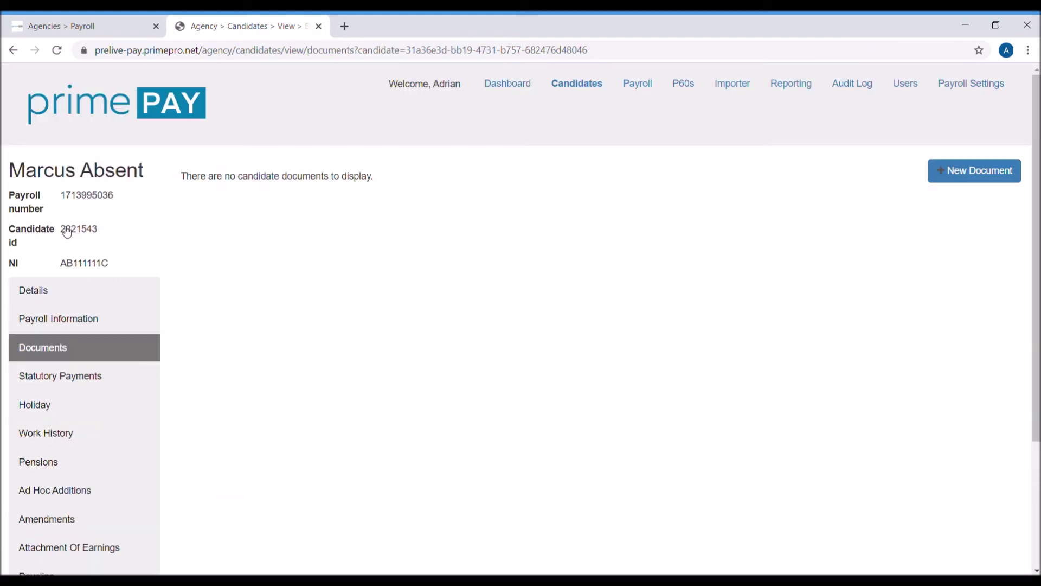
left_click(960, 175)
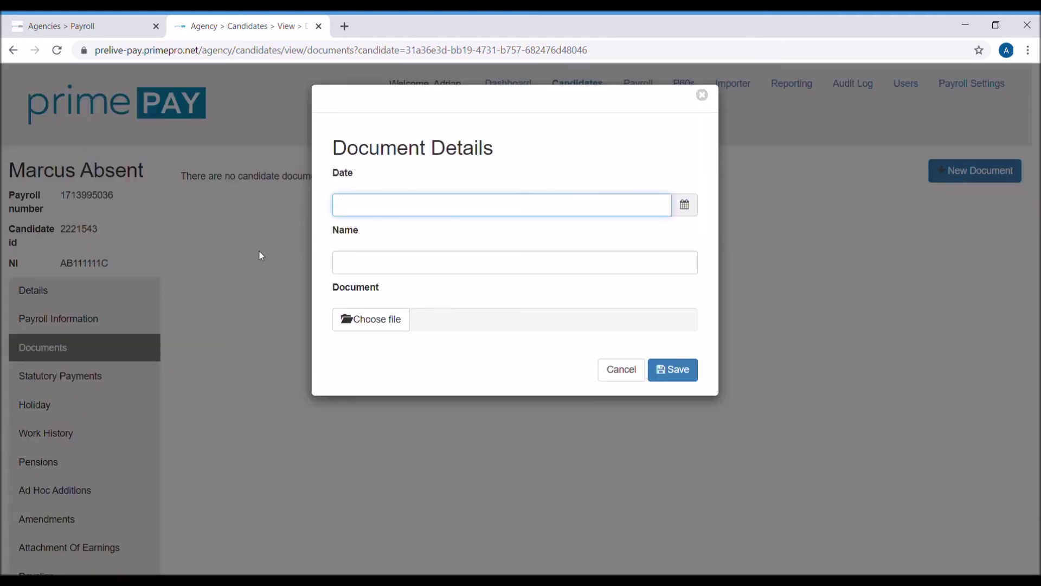
left_click(635, 373)
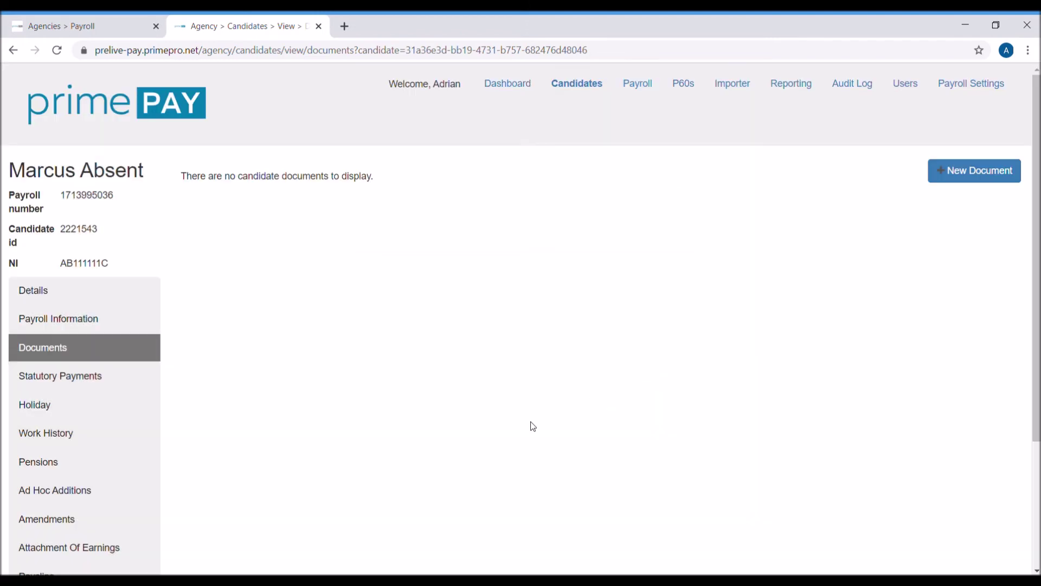
scroll(448, 429, "down", 3)
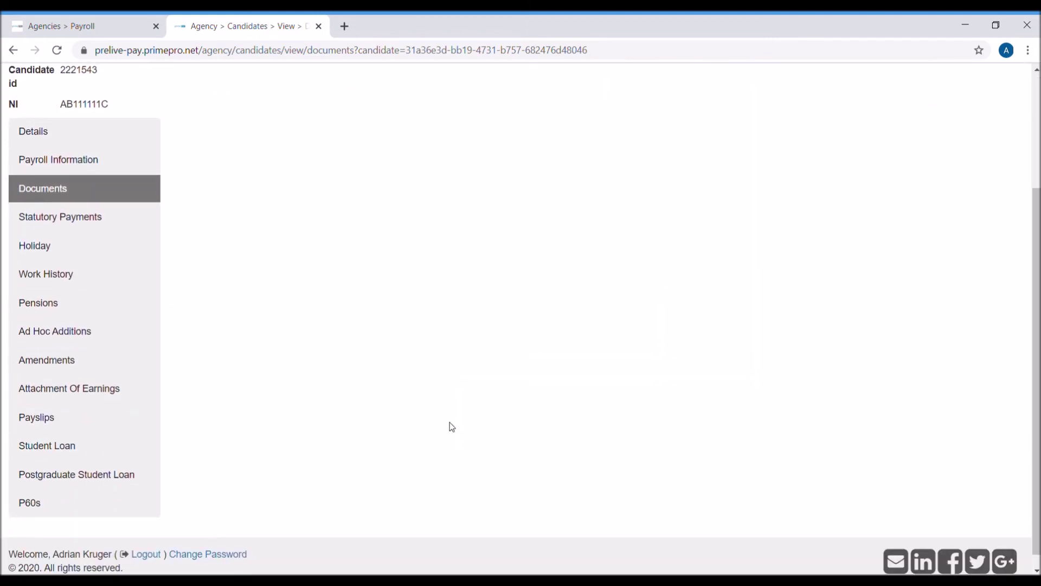
scroll(450, 422, "up", 2)
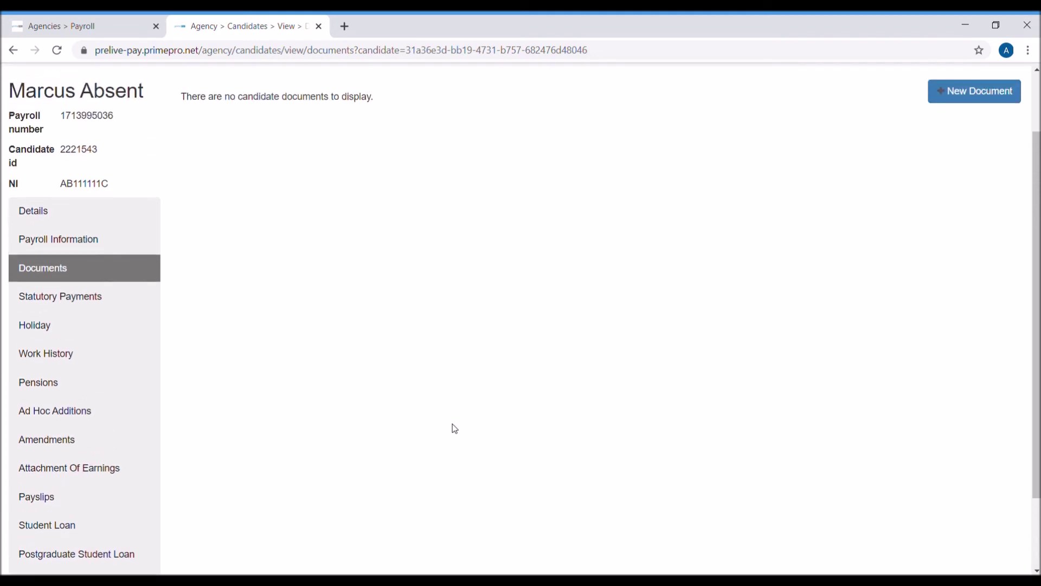
Step: Start a new statutory payment for the candidate, view the SSP and SMP entry forms, and cancel each without saving
left_click(98, 305)
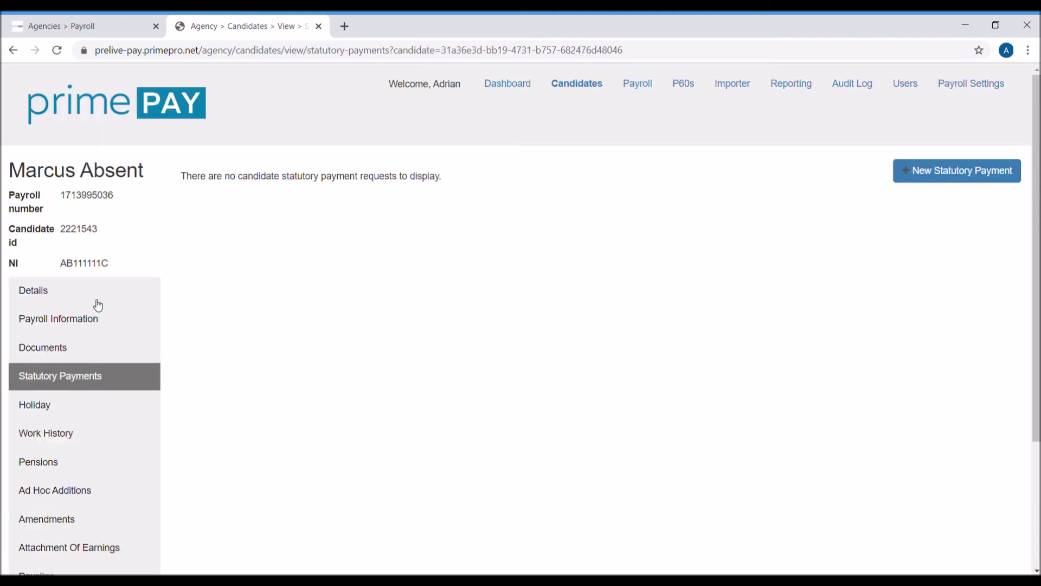
left_click(965, 179)
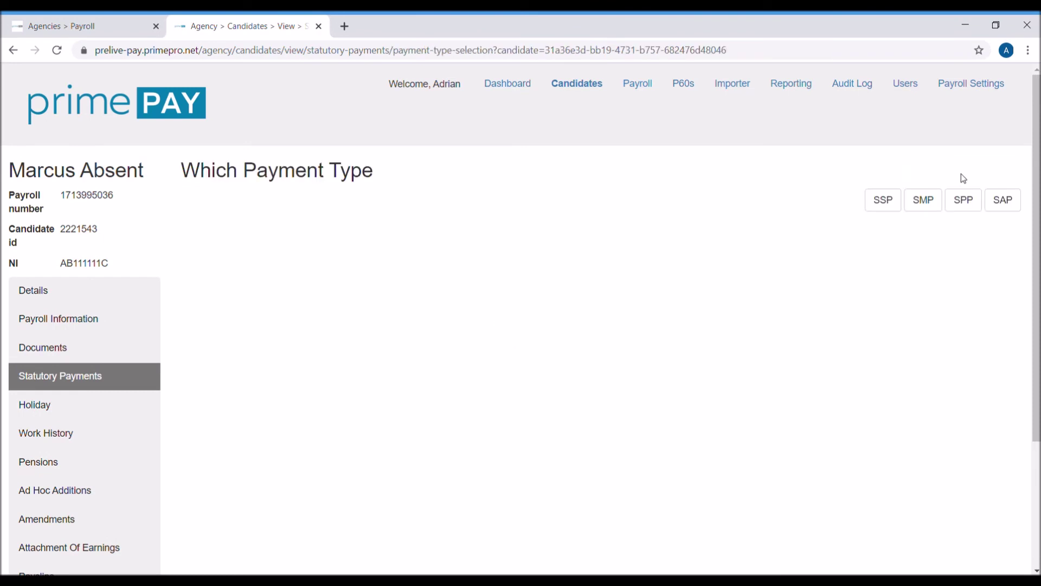
left_click(874, 206)
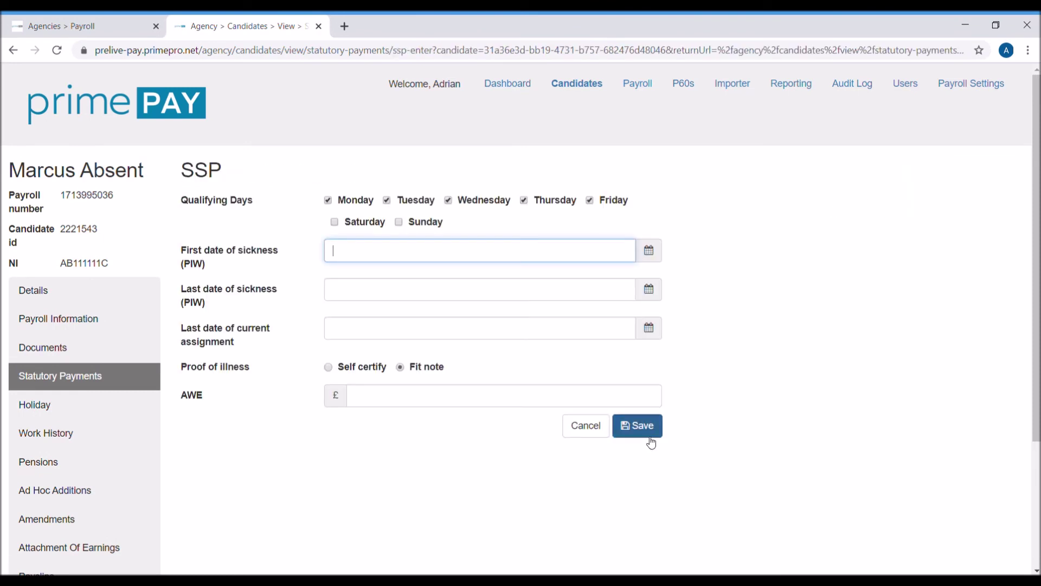
left_click(597, 430)
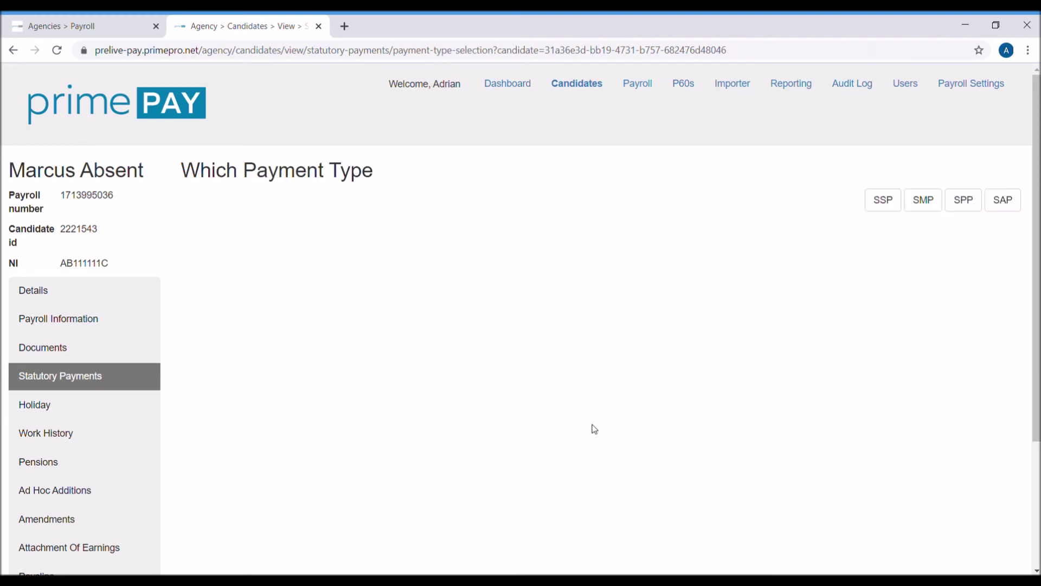
left_click(919, 210)
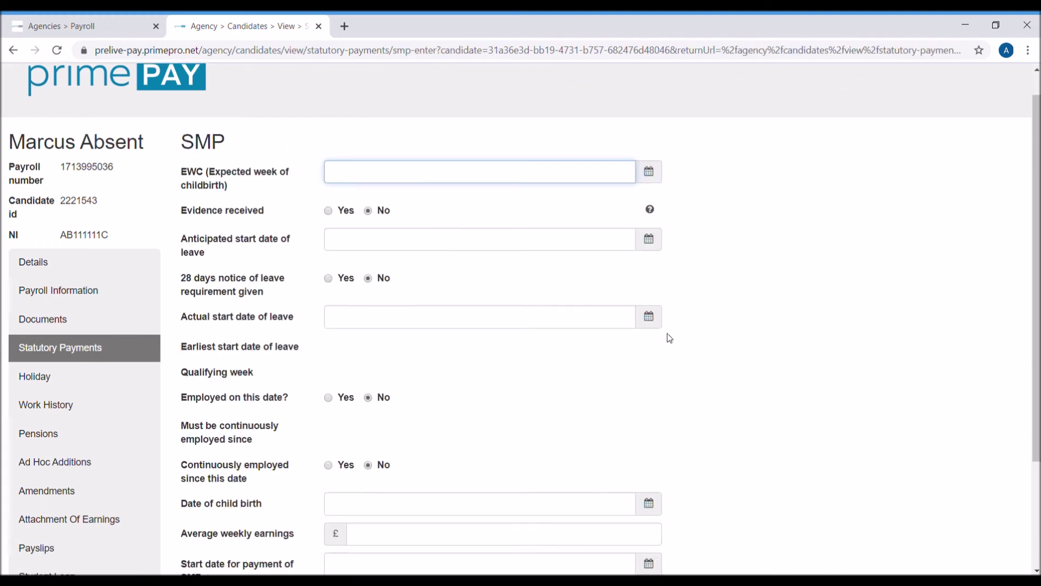
scroll(669, 336, "down", 3)
left_click(574, 490)
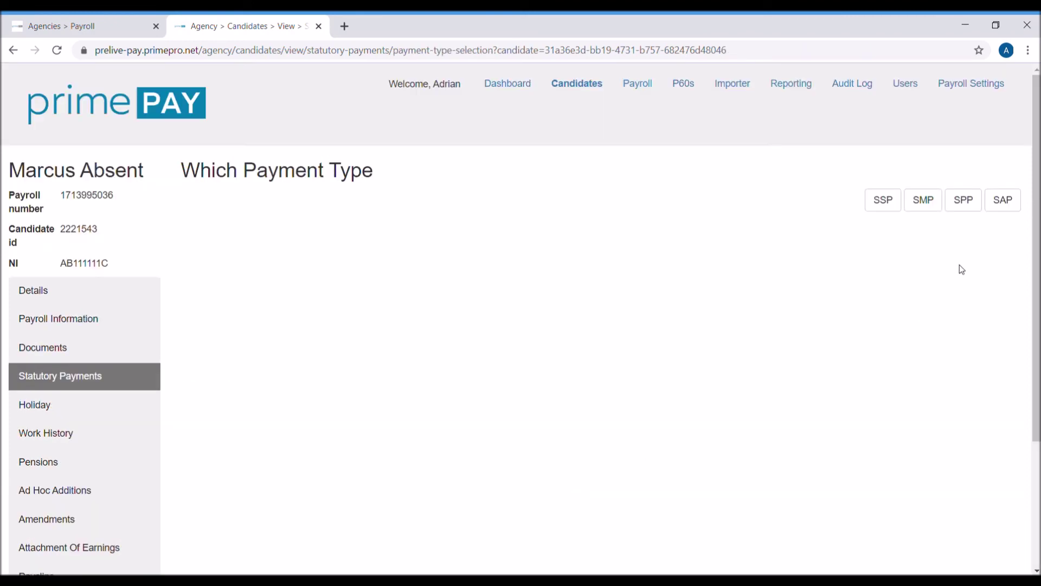
Step: View the SPP and SAP statutory payment entry forms and cancel each without saving
left_click(964, 203)
scroll(697, 358, "down", 6)
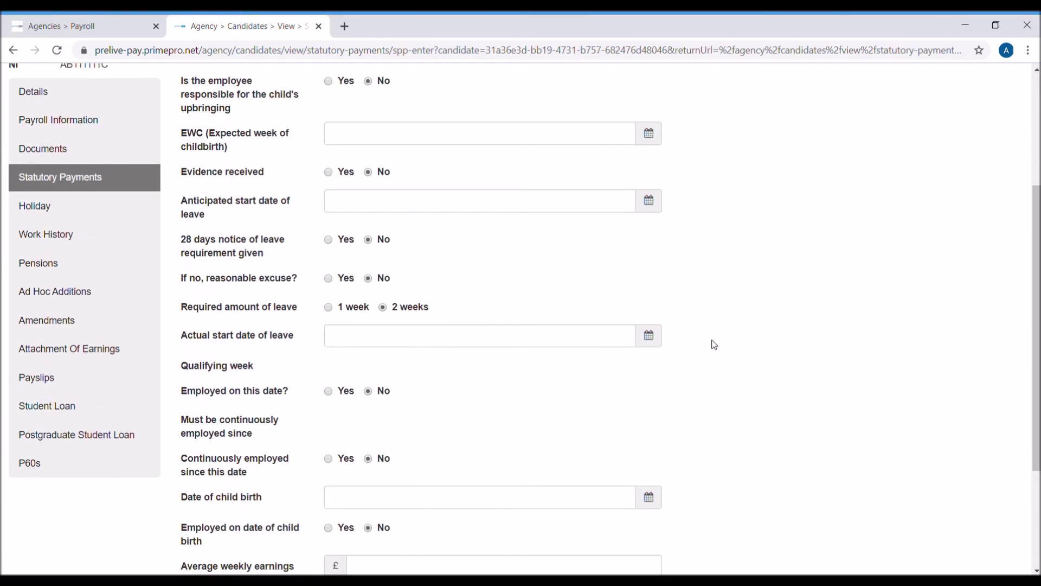
left_click(575, 491)
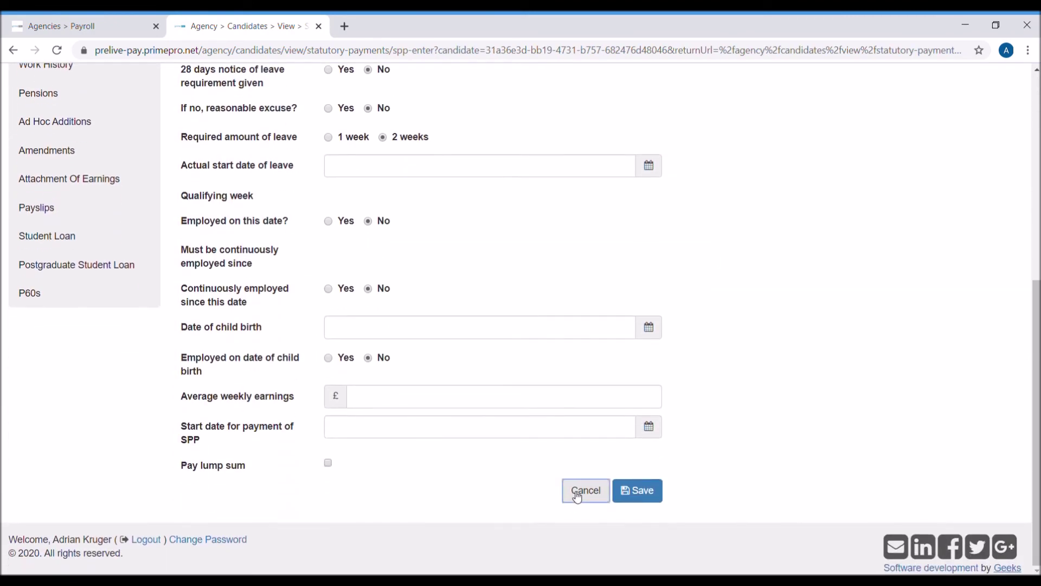
left_click(1003, 202)
scroll(673, 341, "down", 4)
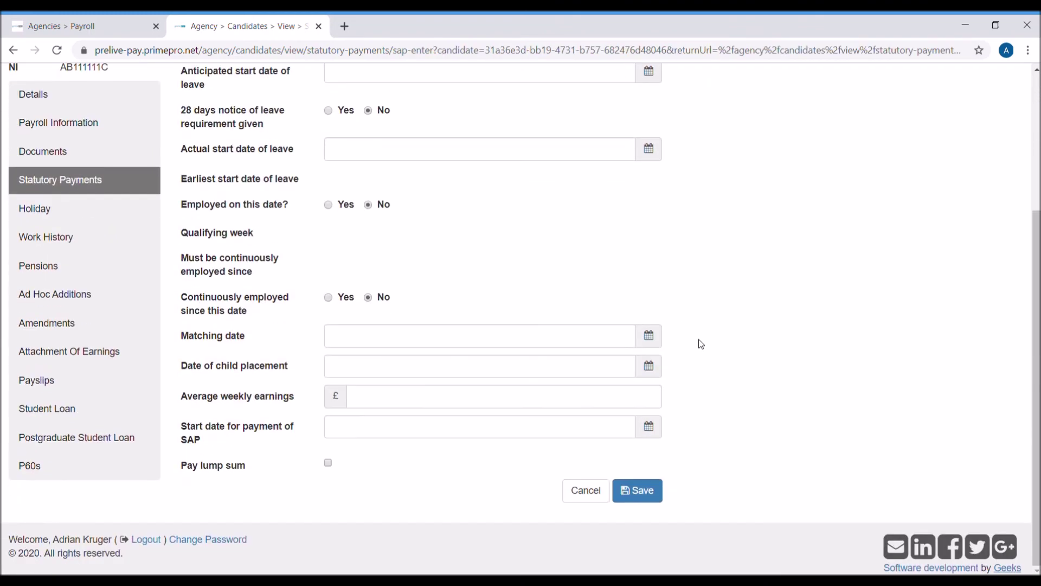
left_click(586, 491)
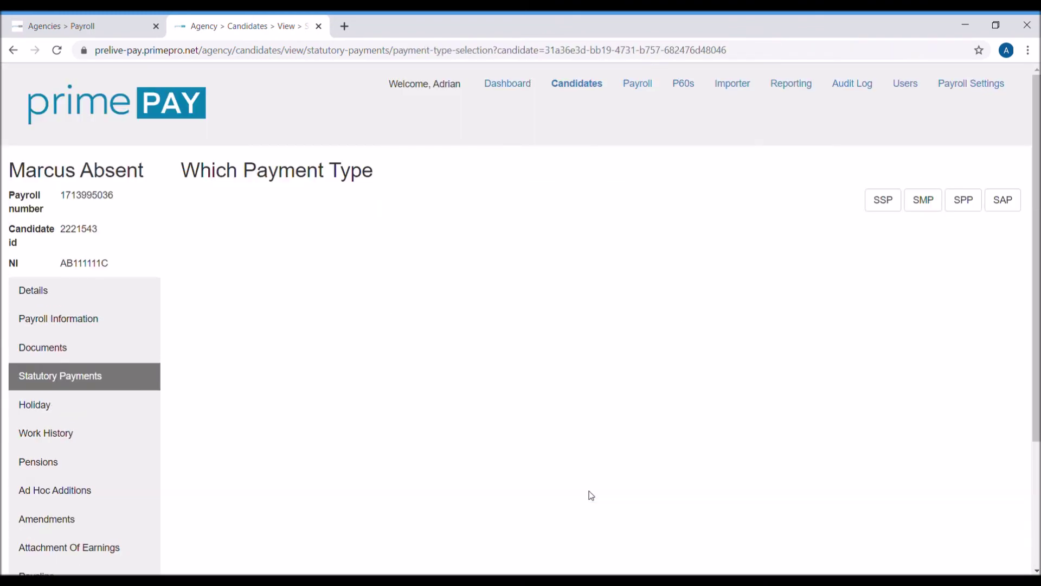
Step: Review the candidate's holiday pay breakdown and open the entry form for a new holiday payment
left_click(49, 411)
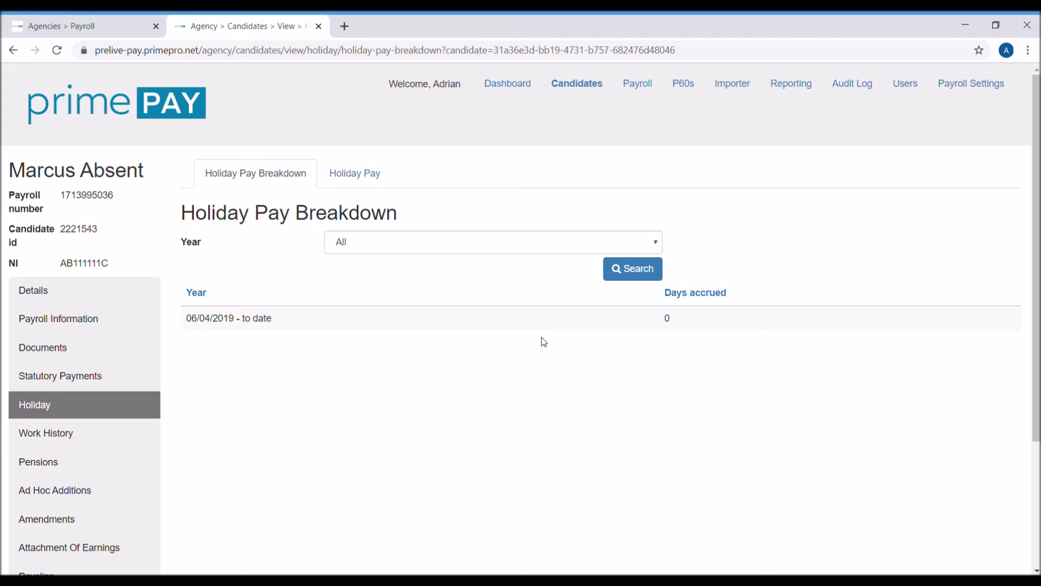
left_click(340, 175)
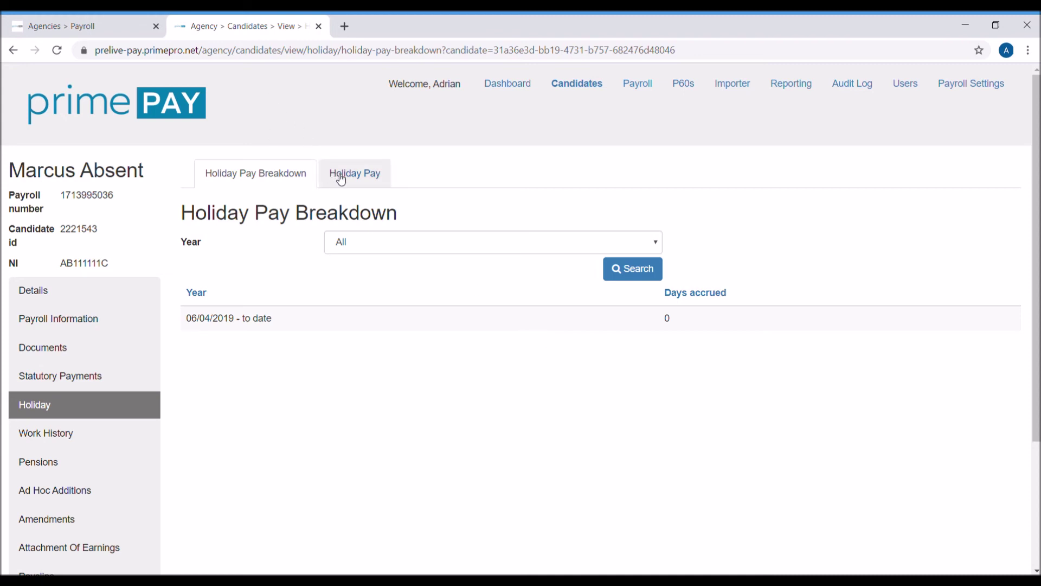
left_click(1003, 213)
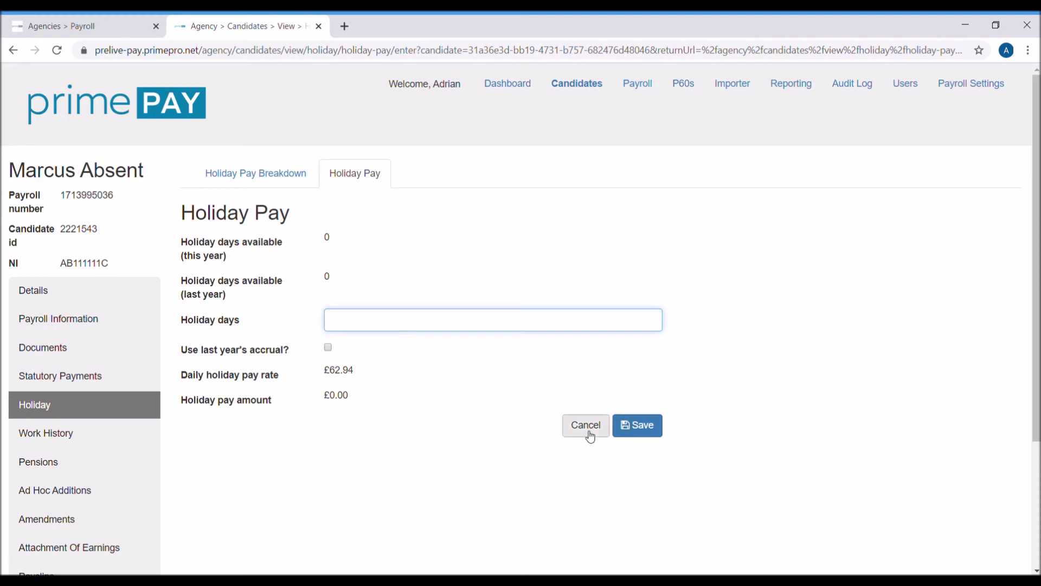
Step: Examine the candidate's work history across all columns, including the per-period pay, deductions and override options
left_click(51, 441)
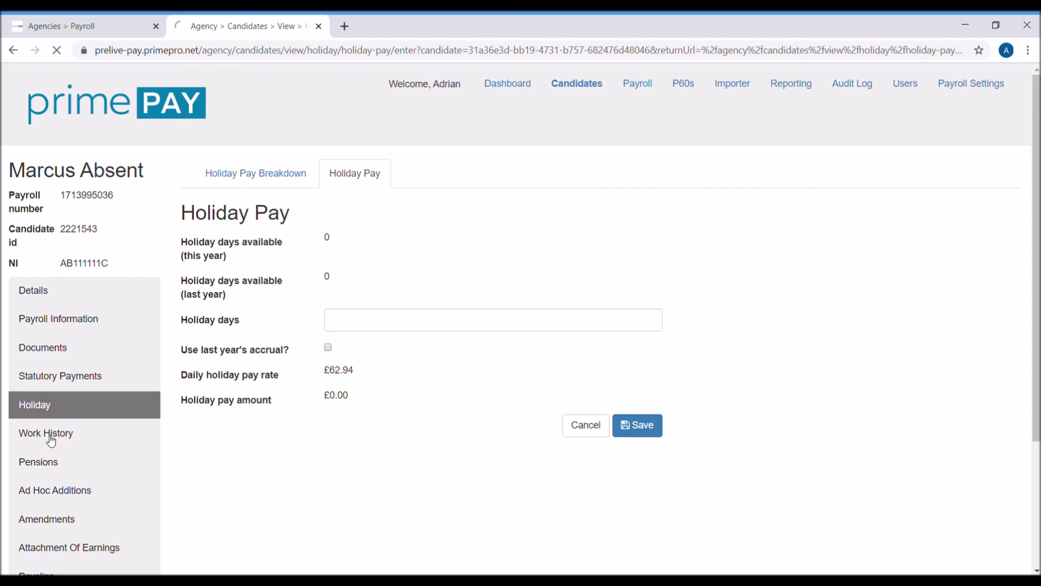
scroll(498, 394, "down", 2)
scroll(502, 398, "down", 1)
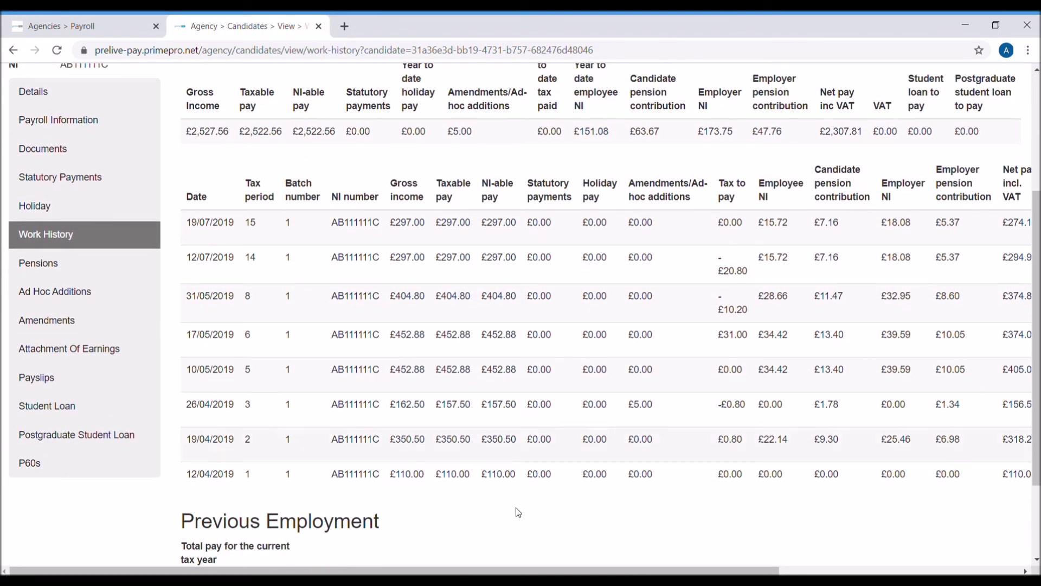
left_click_drag(538, 570, 792, 558)
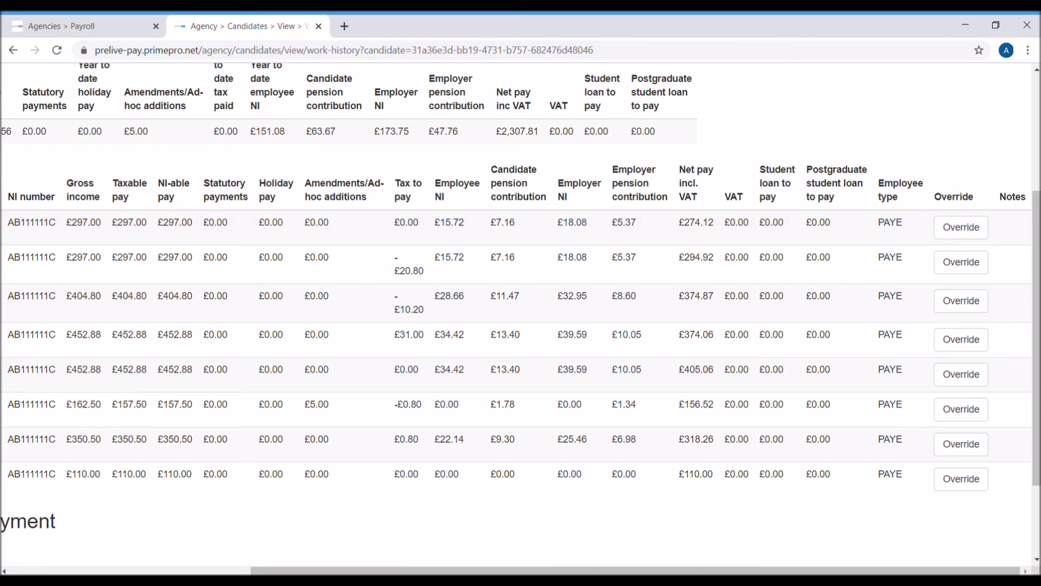
left_click_drag(520, 570, 275, 545)
Step: Review the candidate's pension enrollments with existing pension details, and the list of ad hoc additions
left_click(42, 273)
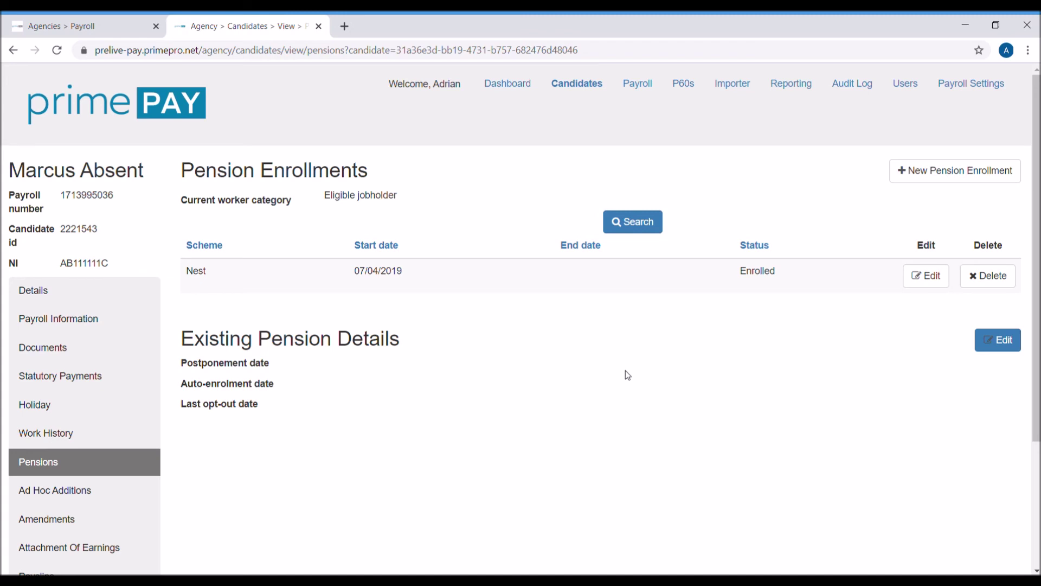
scroll(631, 375, "down", 2)
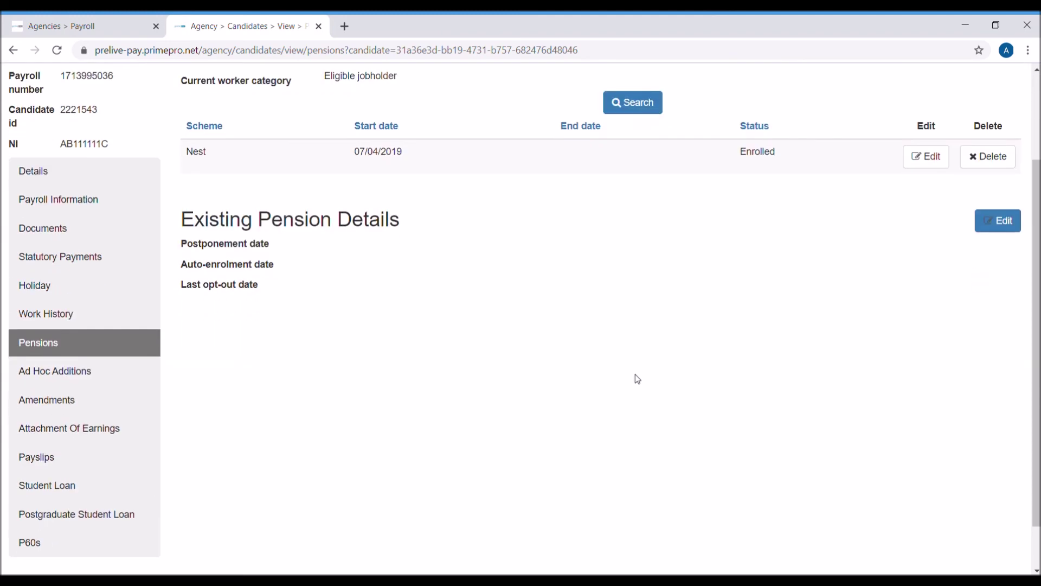
left_click(53, 375)
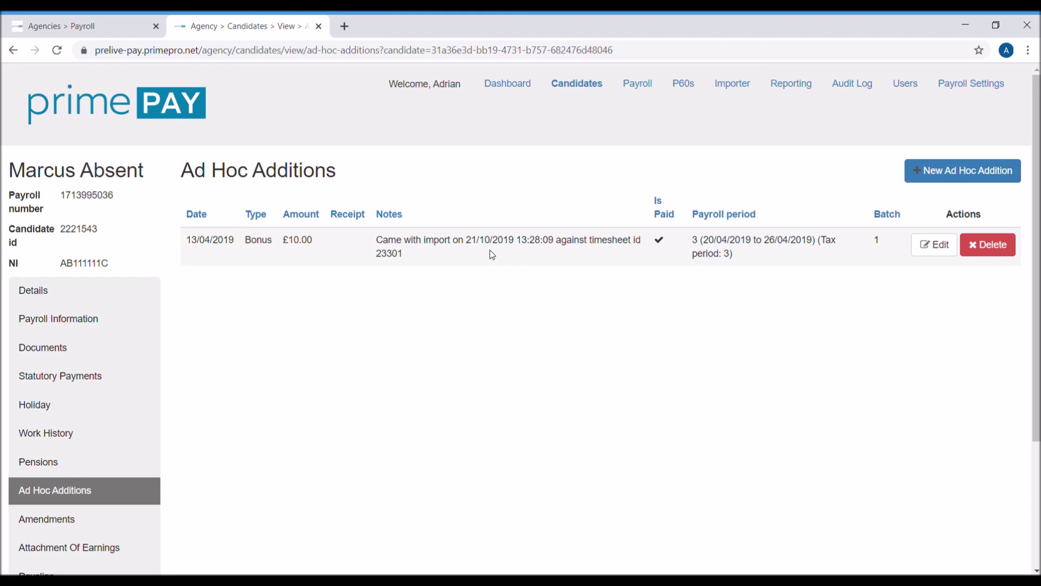
scroll(490, 252, "down", 2)
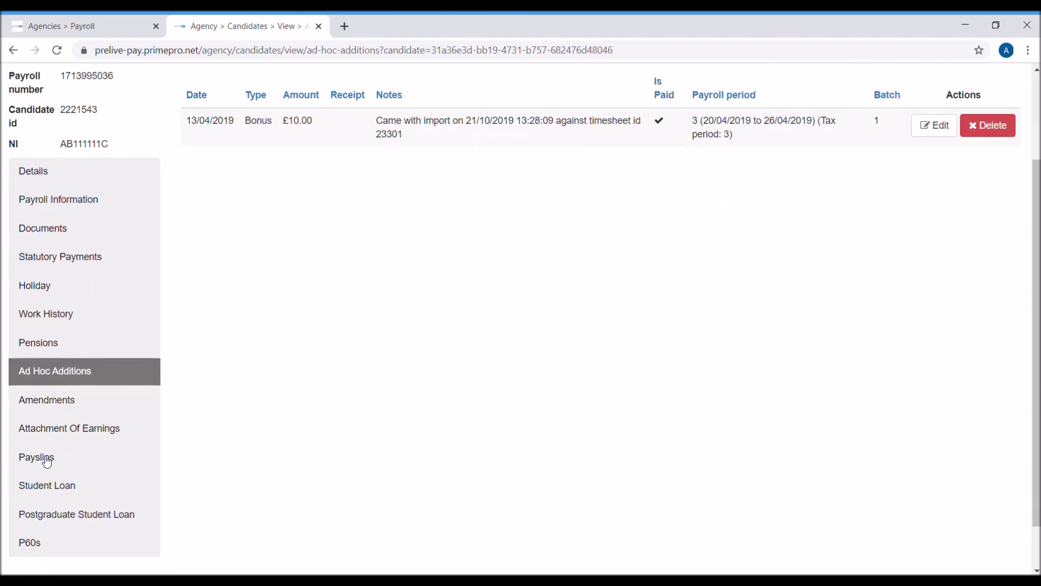
Step: Review the candidate's amendments and open a new amendment form to examine its type, amount, repeat and tax options
left_click(58, 402)
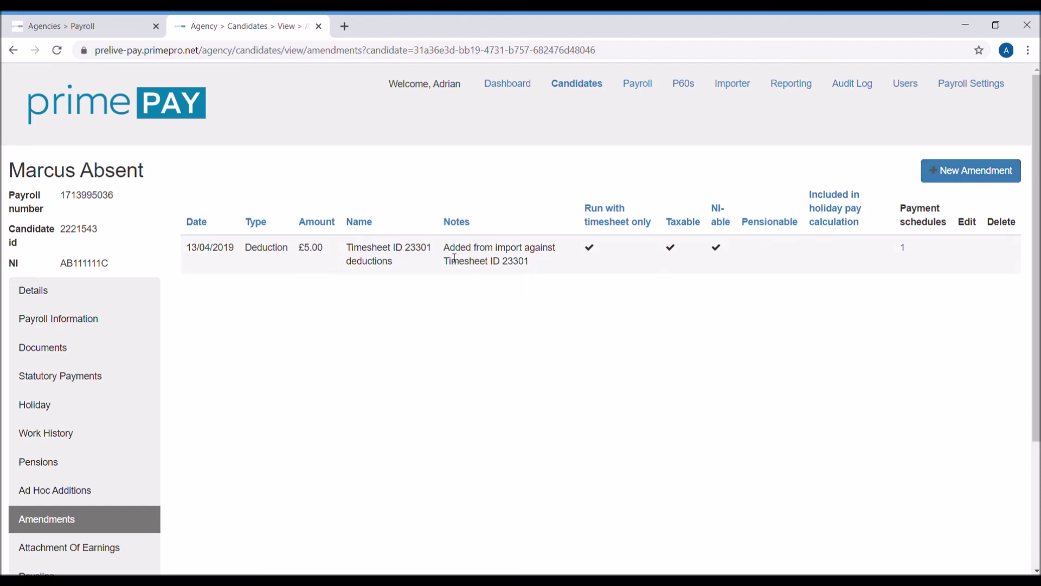
left_click(950, 175)
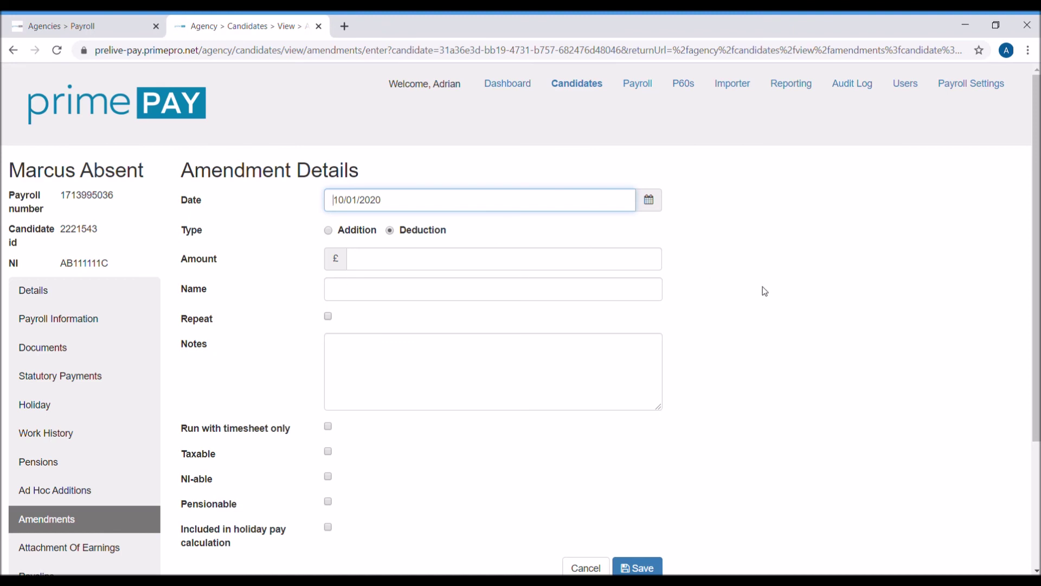
scroll(763, 286, "down", 1)
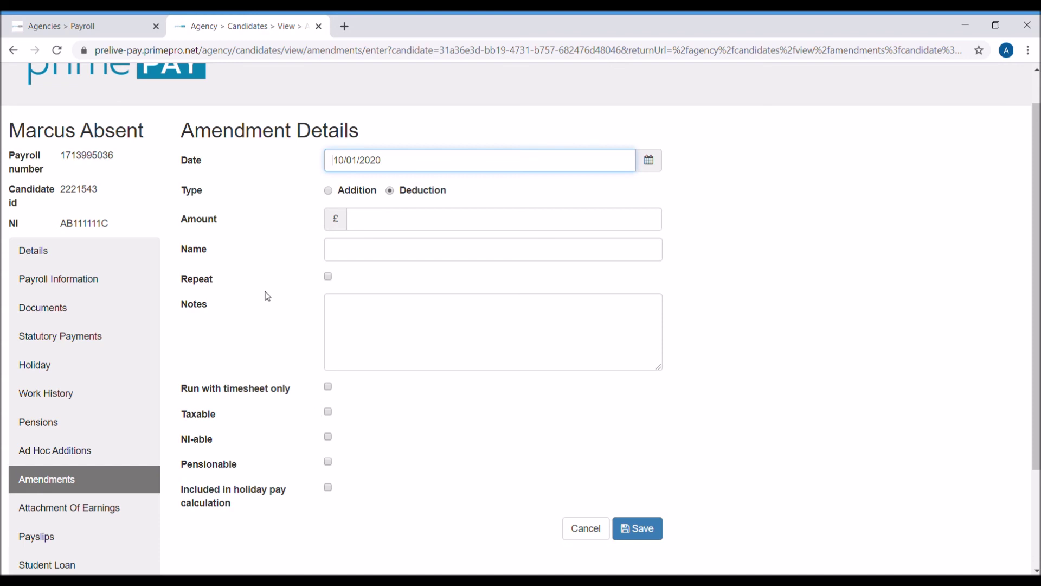
scroll(844, 397, "down", 2)
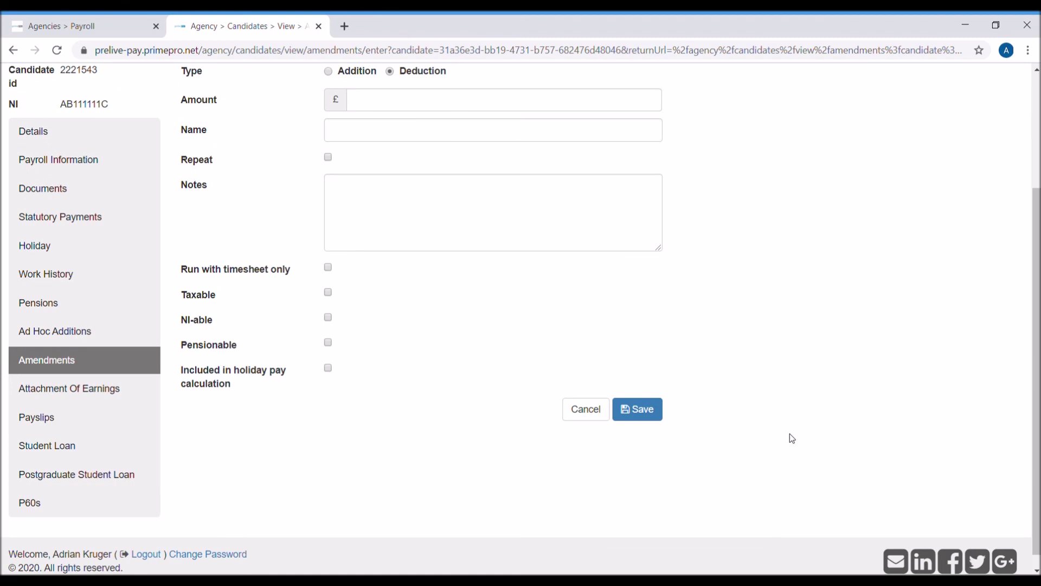
Step: Review the candidate's attachment of earnings section and the list of payslips by pay period
left_click(77, 393)
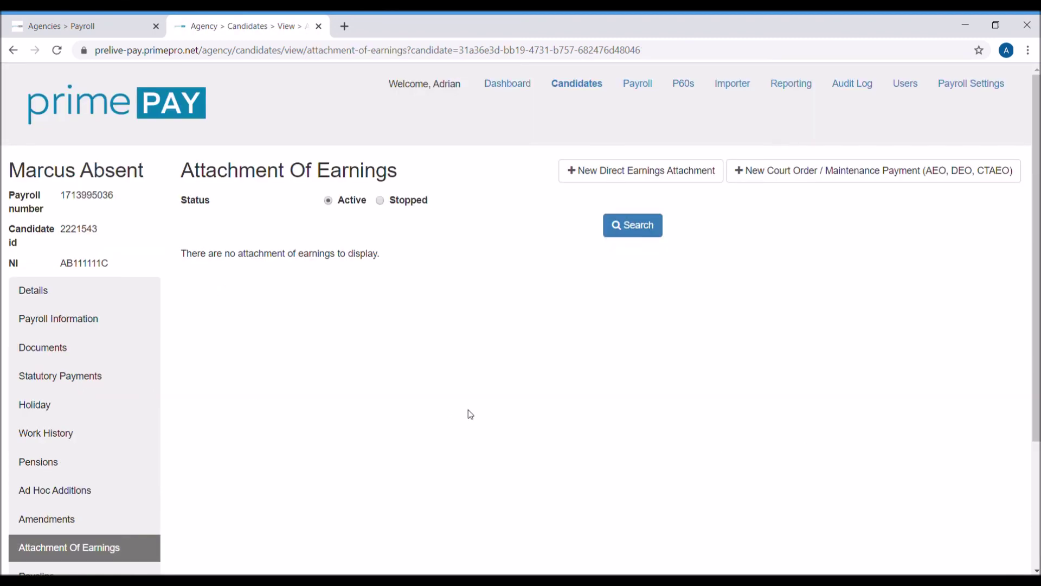
scroll(467, 413, "down", 2)
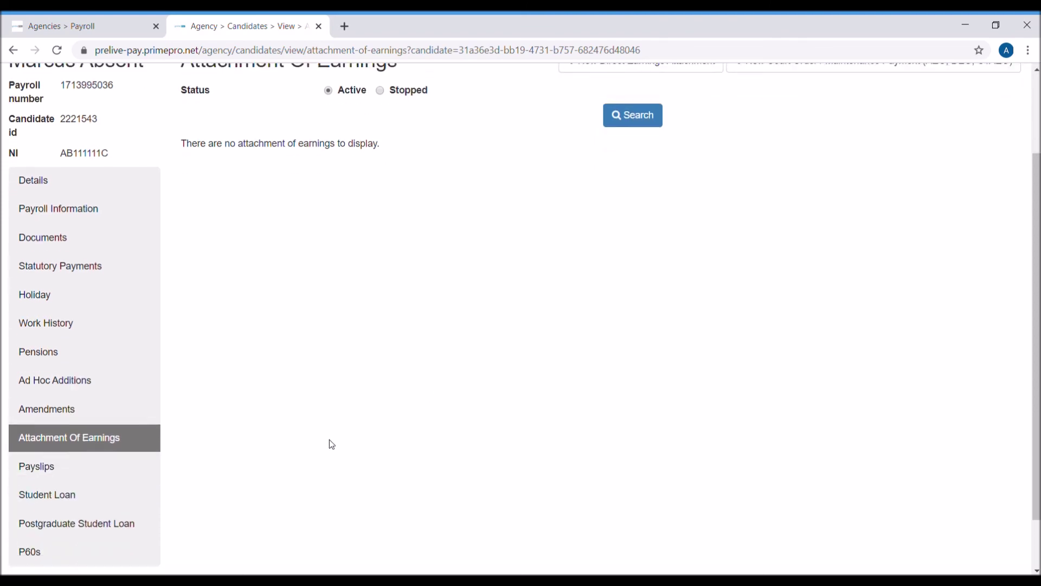
left_click(33, 459)
scroll(413, 430, "down", 3)
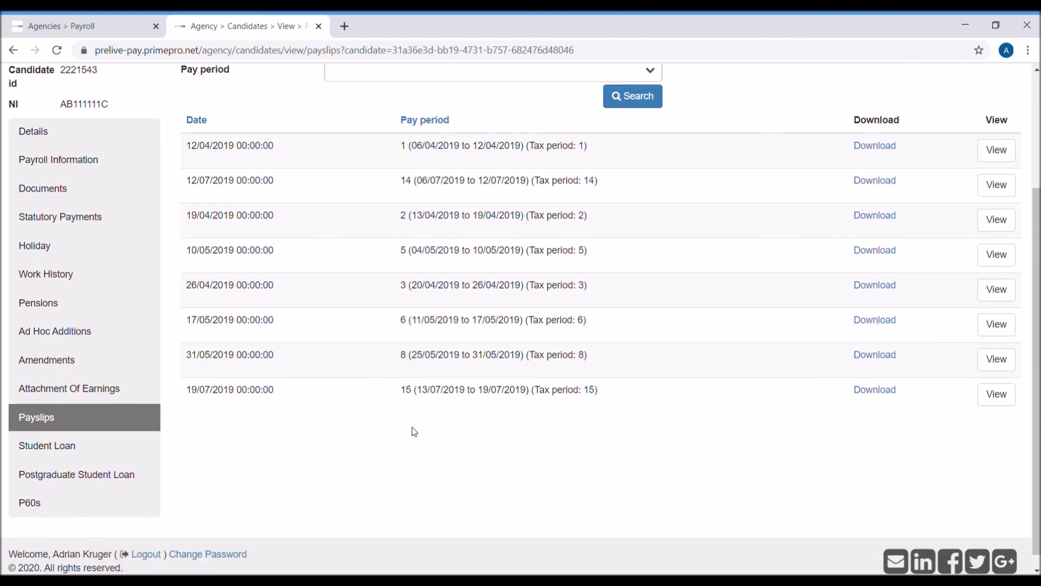
Step: Review the candidate's student loan section and its plan selection form, leaving the current plan unset
left_click(73, 448)
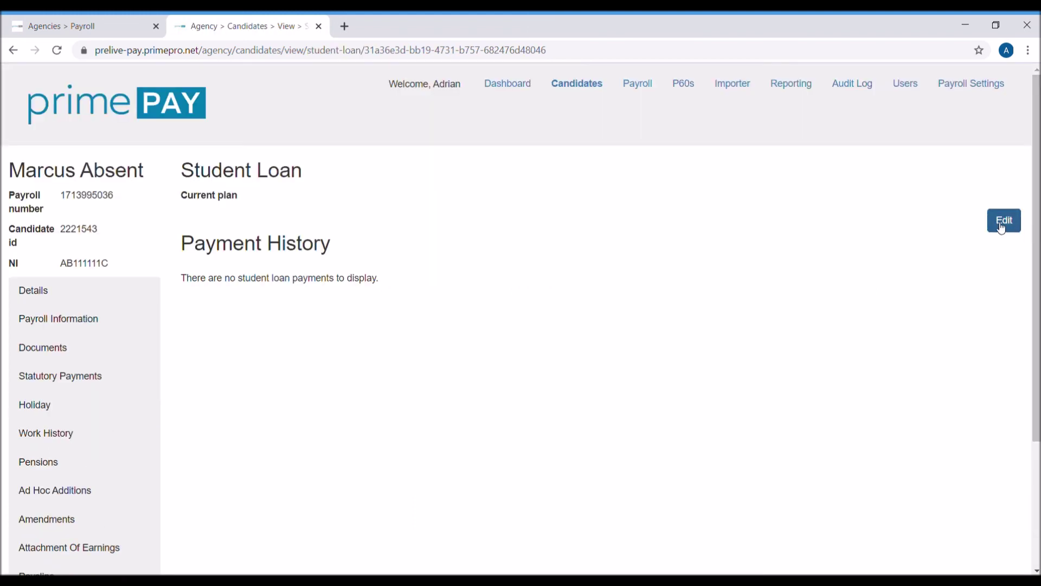
left_click(1003, 223)
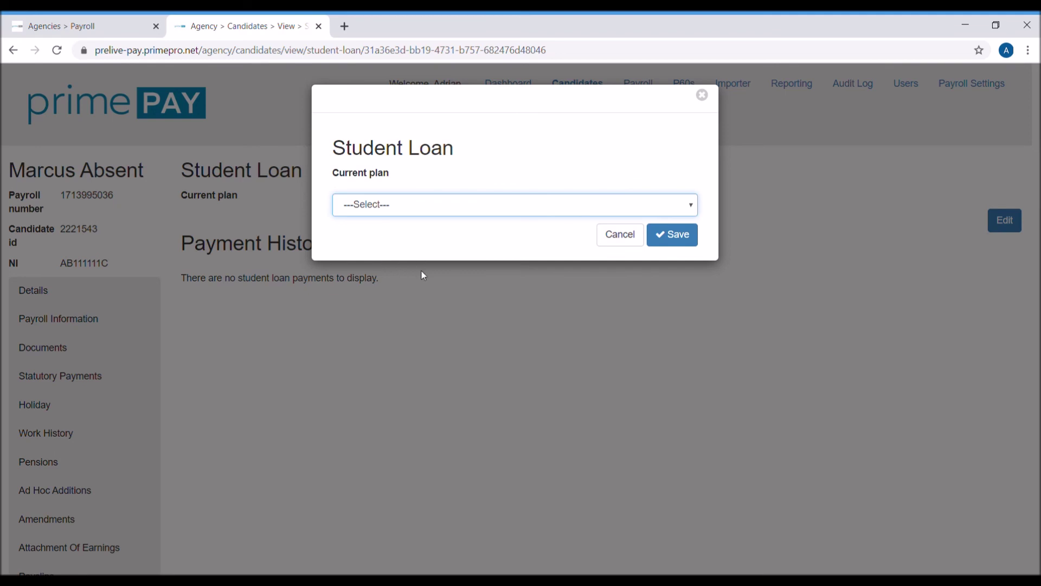
left_click(612, 235)
scroll(298, 415, "down", 3)
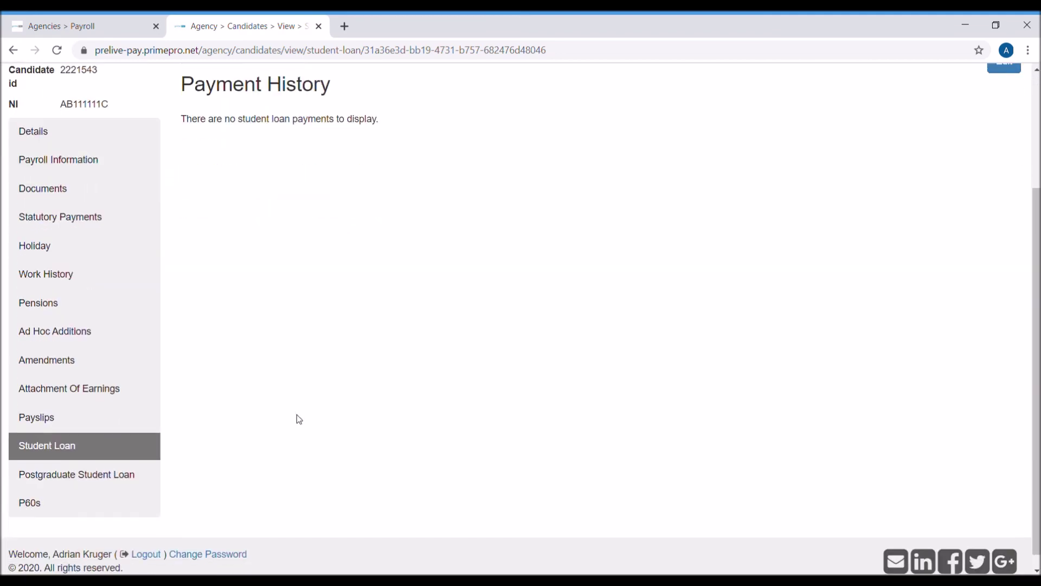
Step: Examine the candidate's postgraduate student loan payment history and plan selection form without saving a plan
left_click(130, 458)
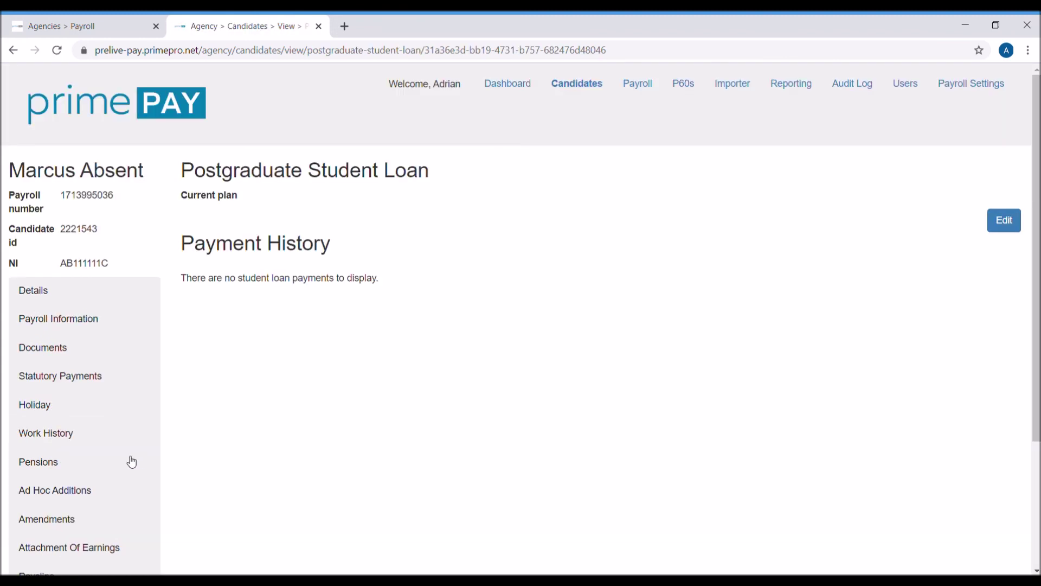
left_click(1010, 223)
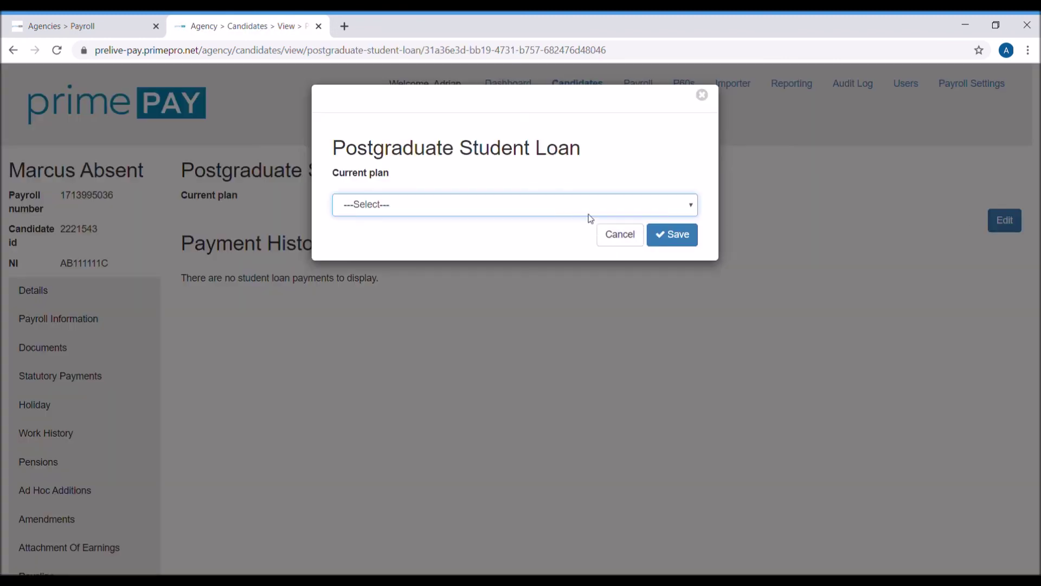
left_click(589, 224)
left_click(623, 236)
scroll(456, 372, "down", 4)
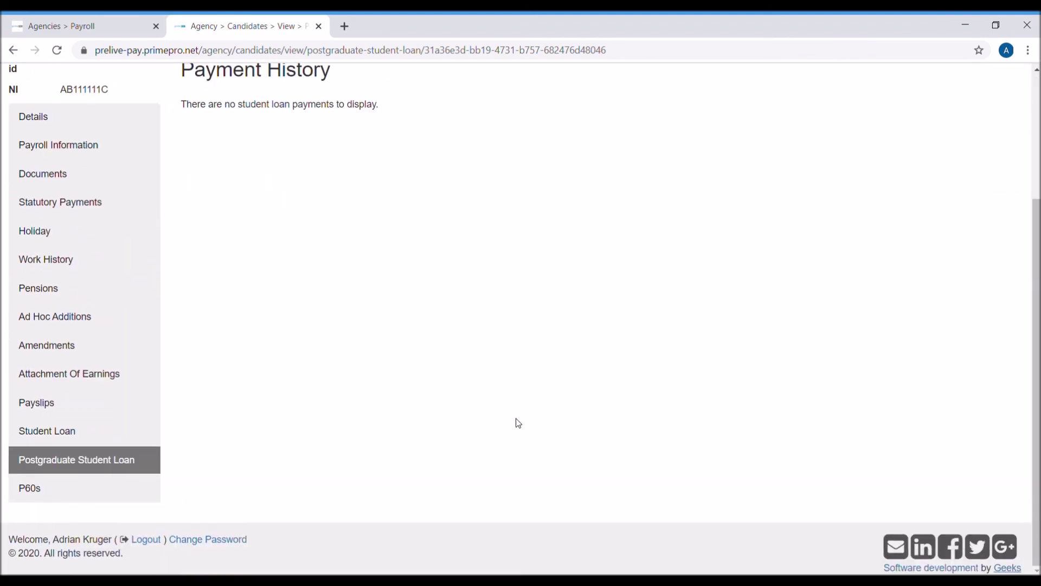
scroll(521, 425, "up", 3)
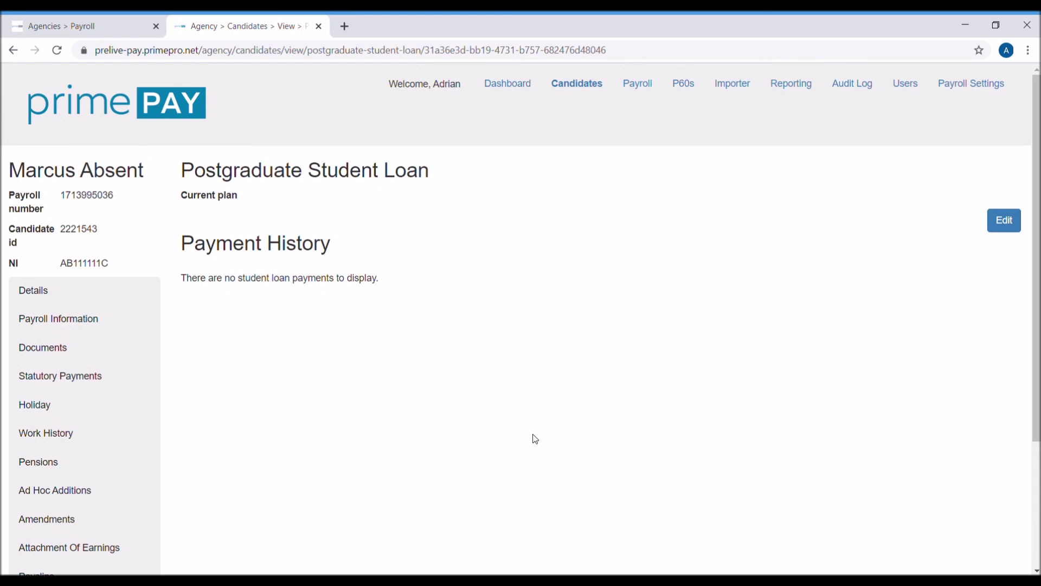
Step: Return to the active candidates list, and view the payroll run page with its available run types
left_click(579, 88)
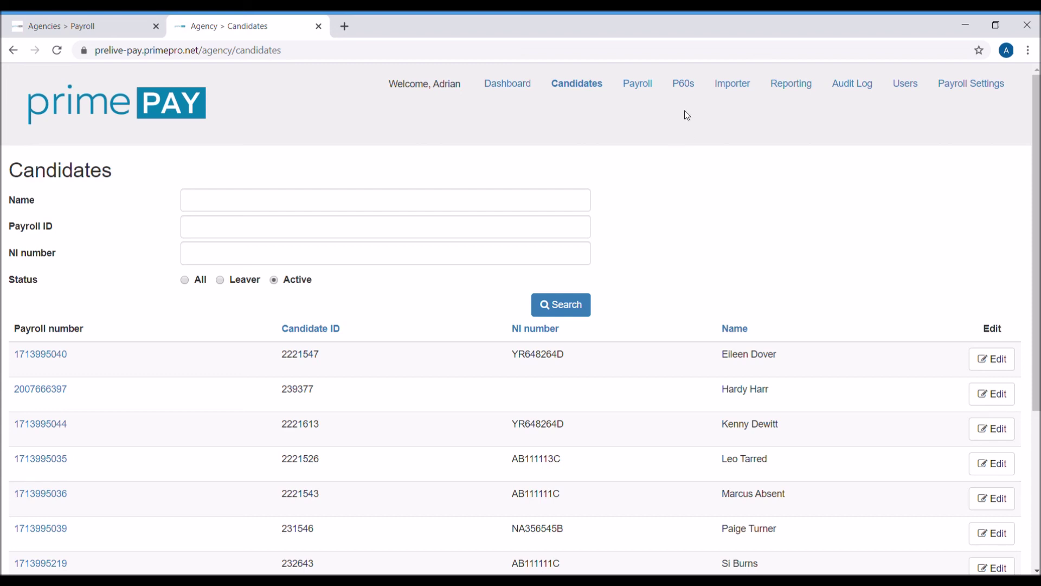
left_click(646, 86)
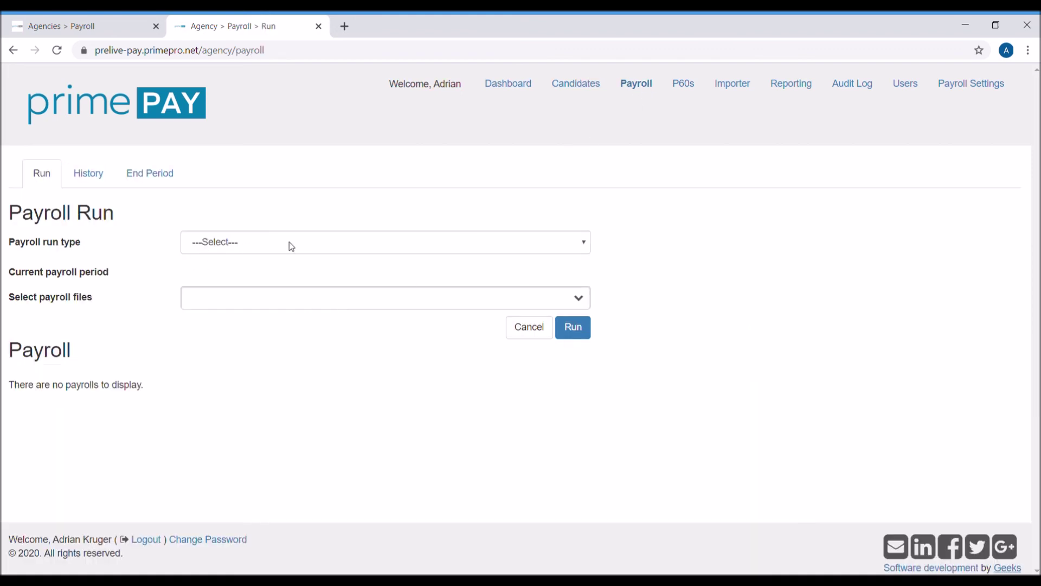
left_click(292, 247)
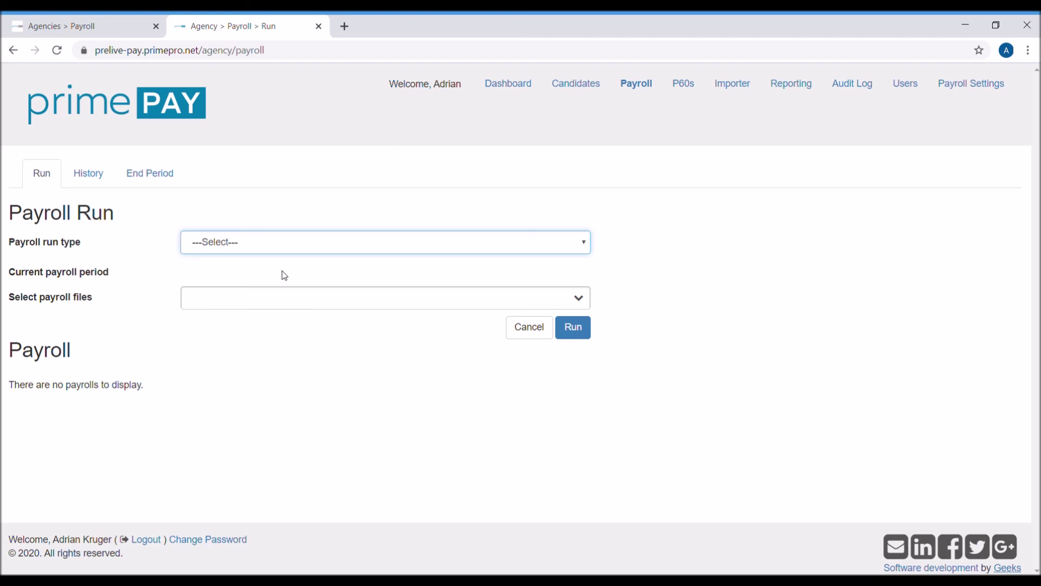
left_click(843, 295)
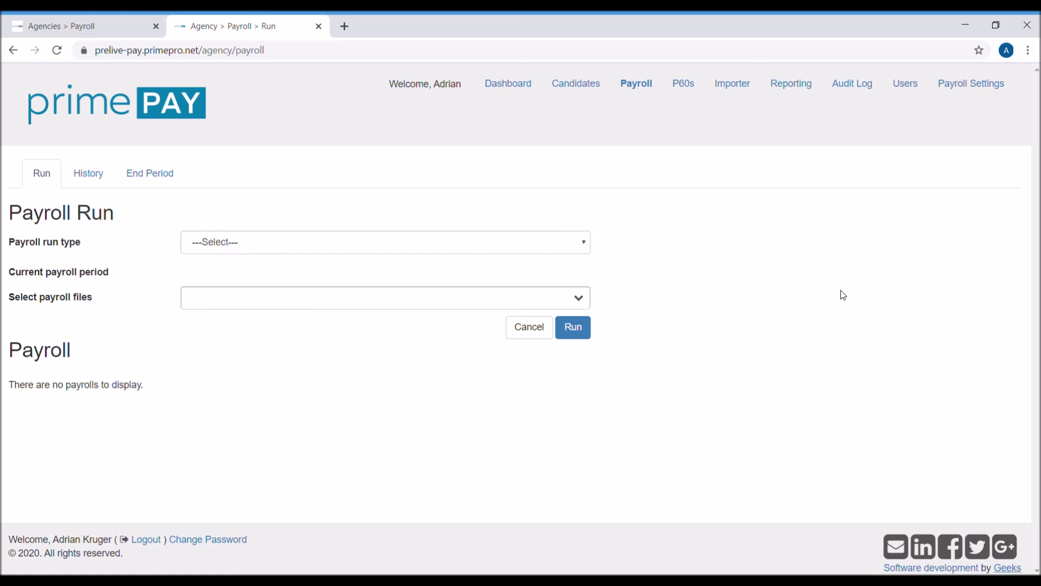